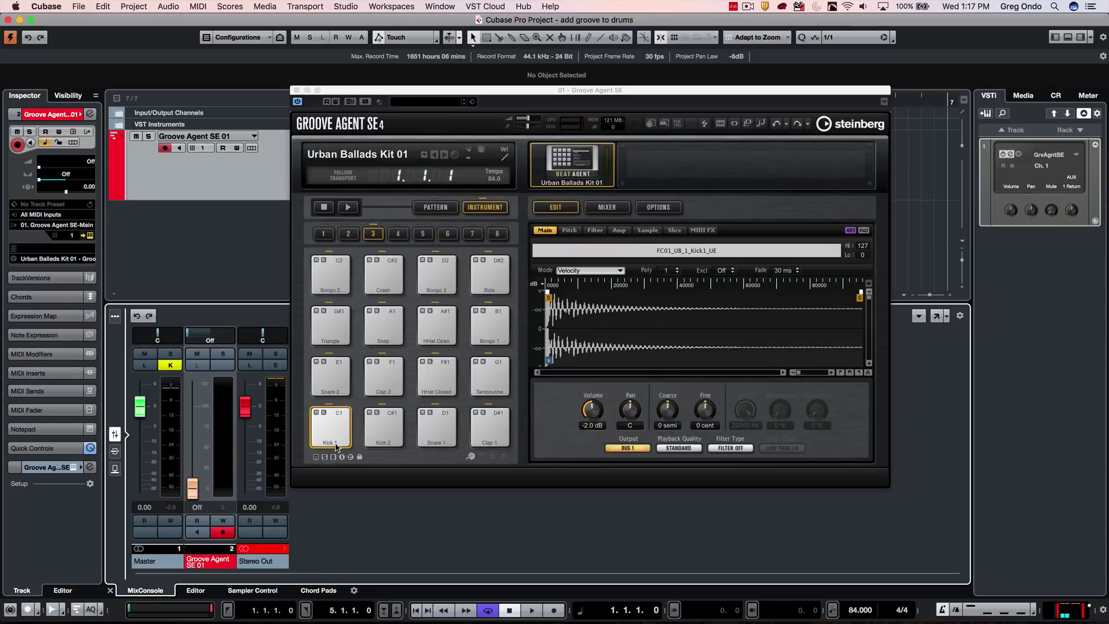
Audition eight Urban Ballads Kit 01 pads, including kicks, snare, HHat Closed and Tambourine.
left_click(333, 430)
left_click(384, 426)
left_click(428, 426)
left_click(328, 426)
left_click(331, 376)
left_click(376, 373)
left_click(436, 376)
left_click(483, 376)
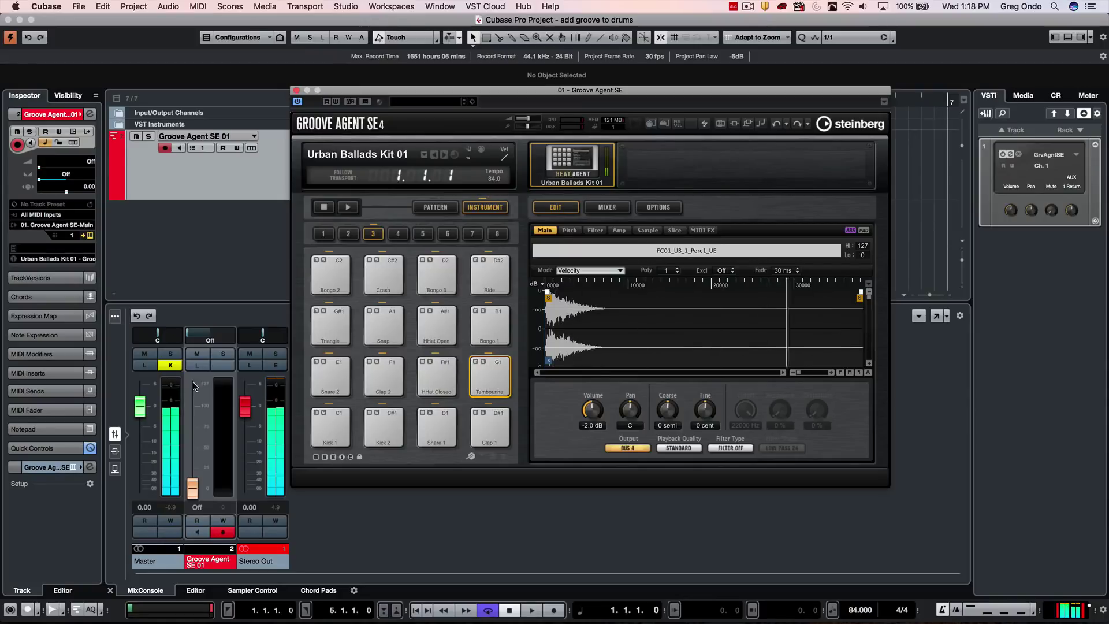
Check the track's MIDI output routing, leave it unchanged, and open the drum map list.
left_click(68, 224)
left_click(92, 224)
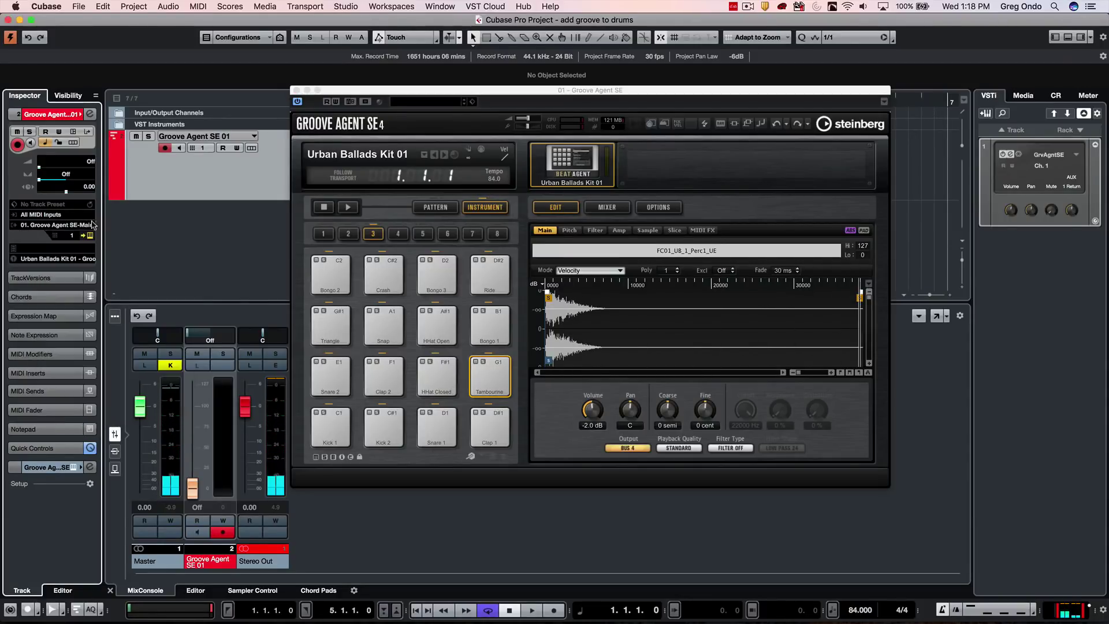
left_click(47, 250)
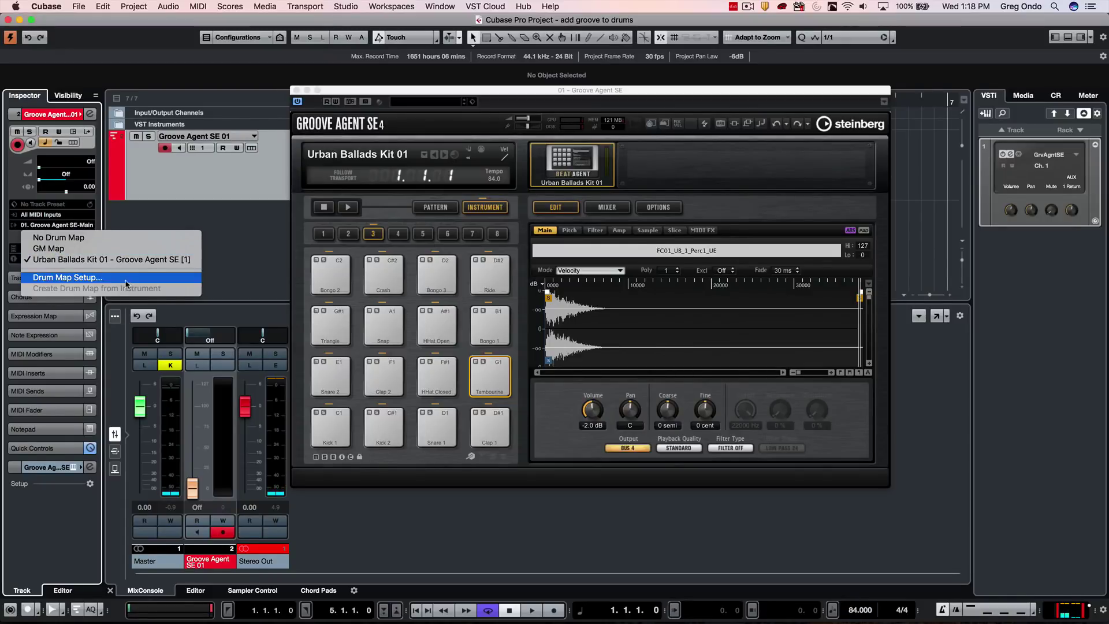
Keep the Urban Ballads Kit 01 drum map and load Beat Designer into the first MIDI insert slot.
left_click(238, 247)
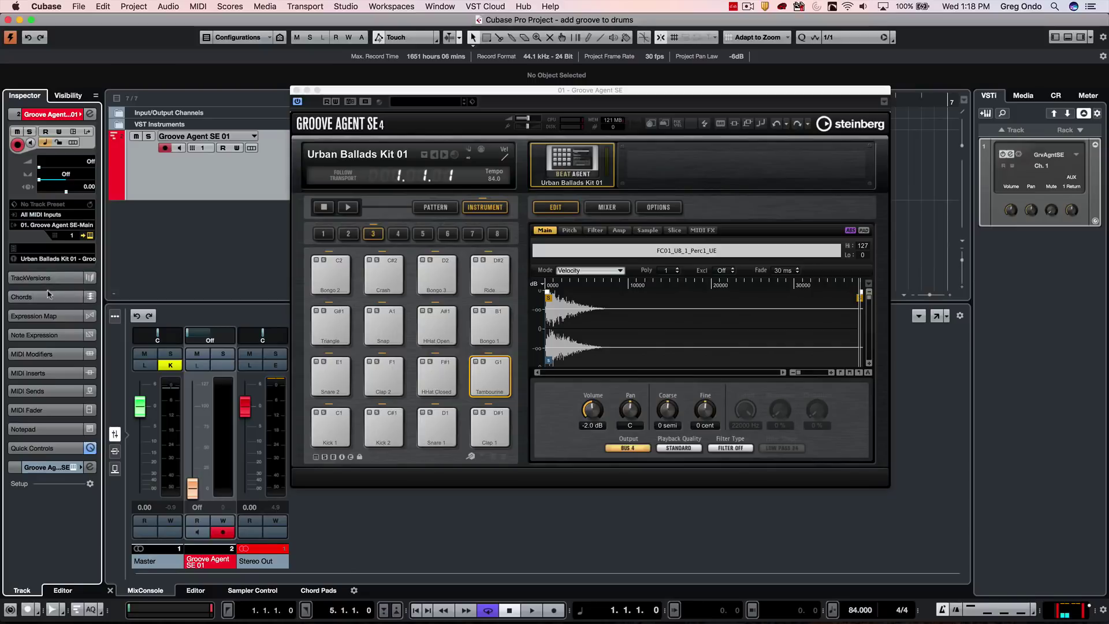
left_click(47, 373)
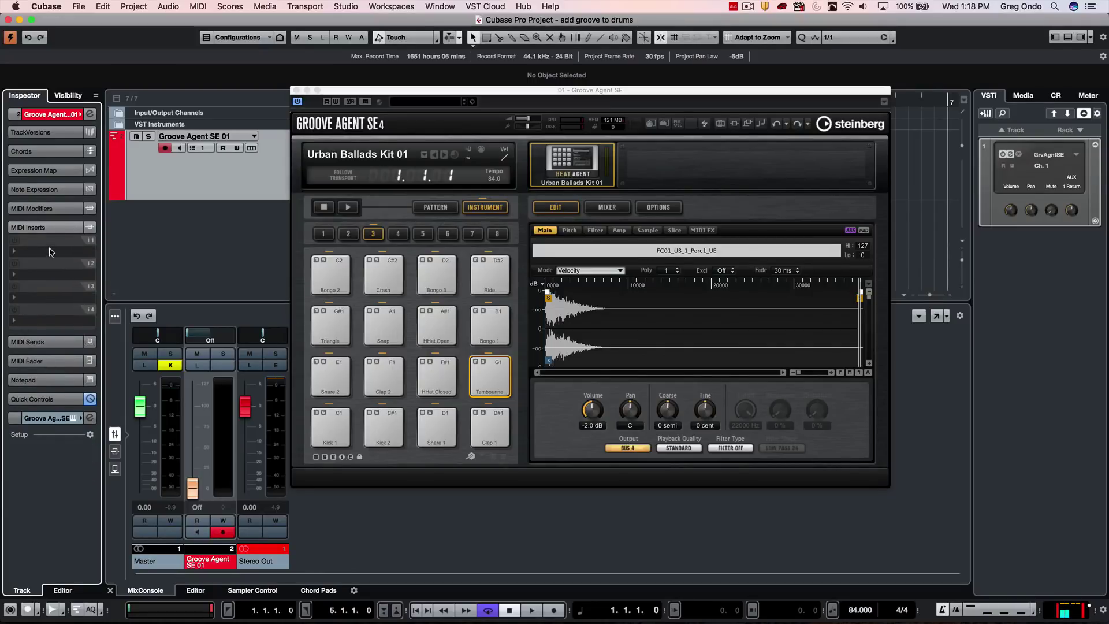
left_click(50, 252)
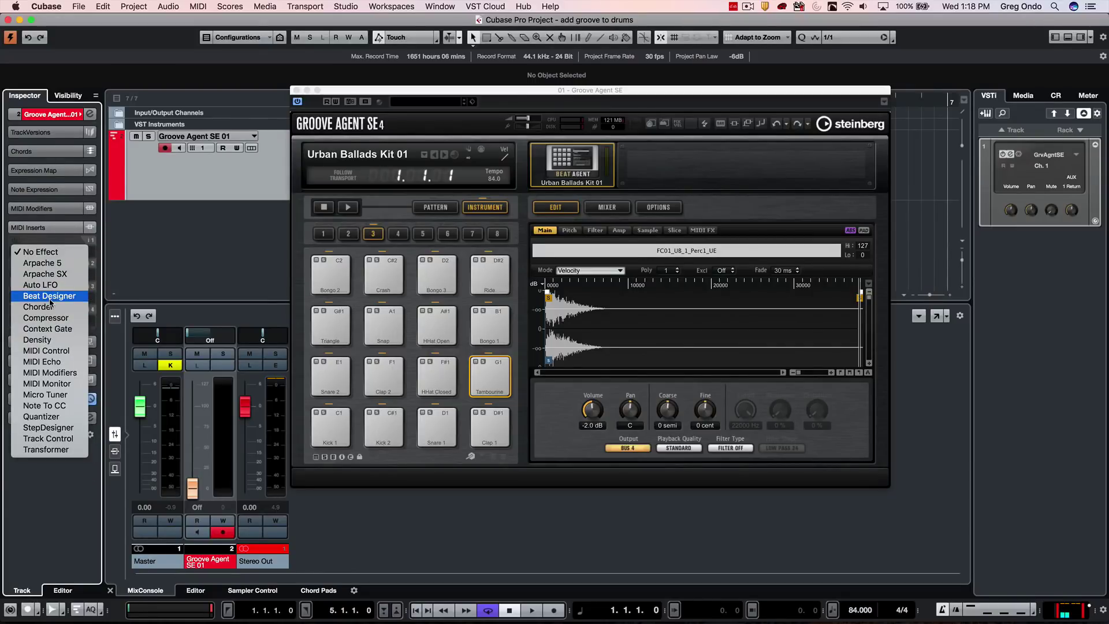
left_click(49, 298)
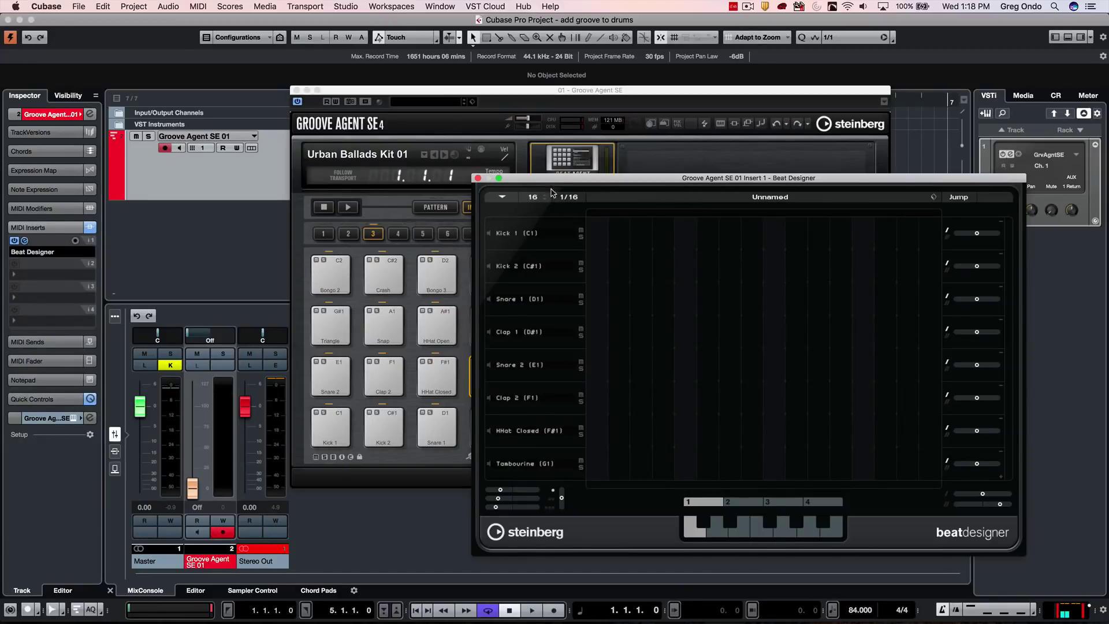
Close Groove Agent SE, start playback and add two Kick 1 hits in Beat Designer.
left_click_drag(552, 182, 470, 141)
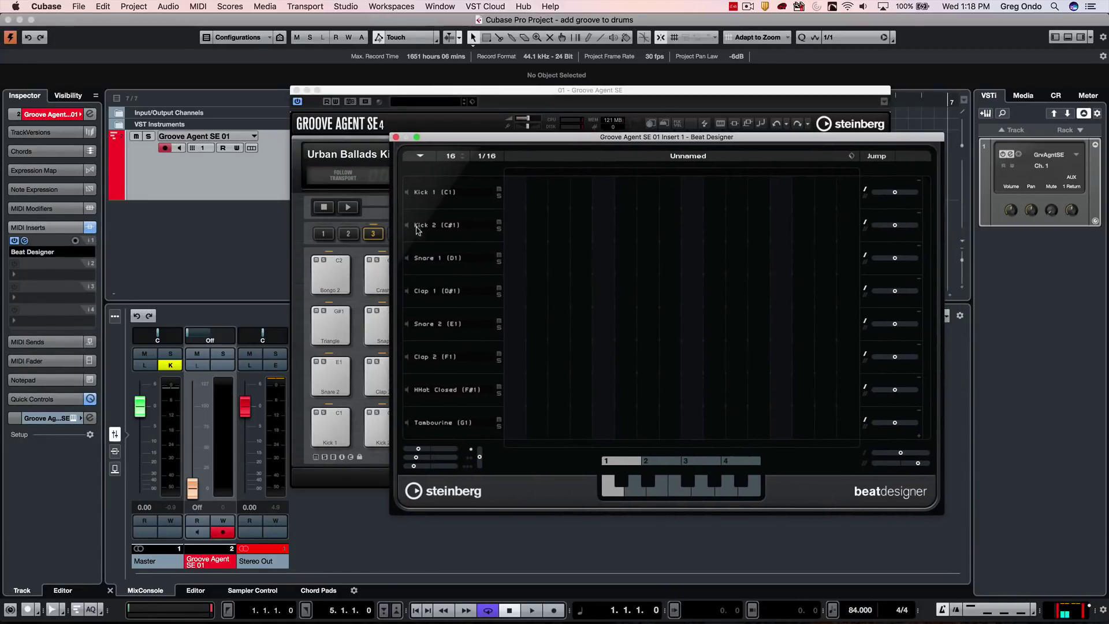
left_click(296, 91)
key("space")
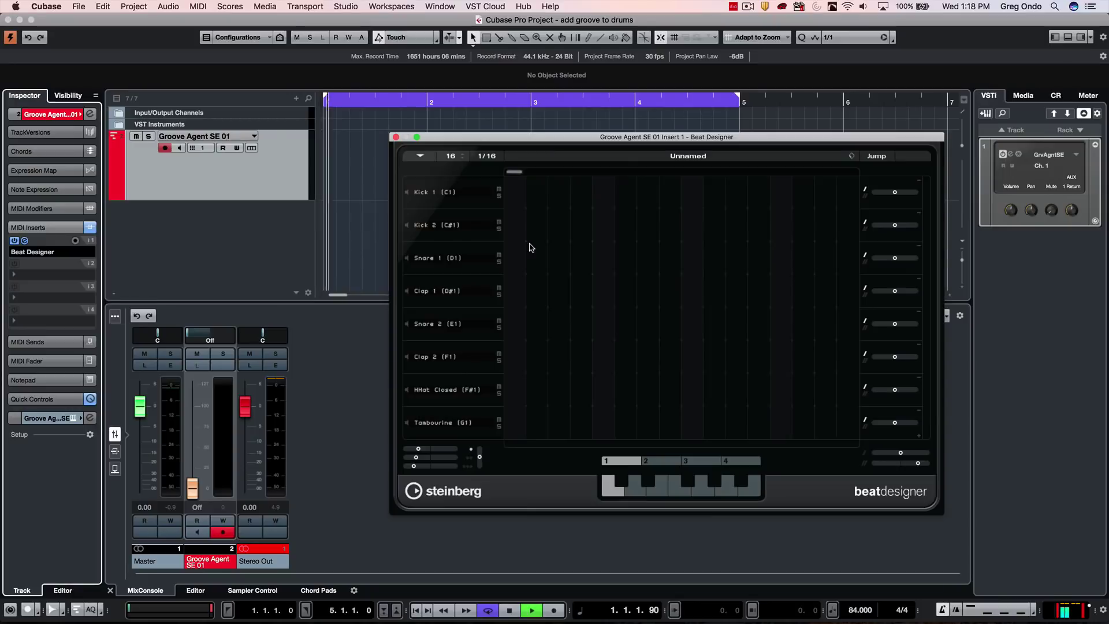
left_click(511, 194)
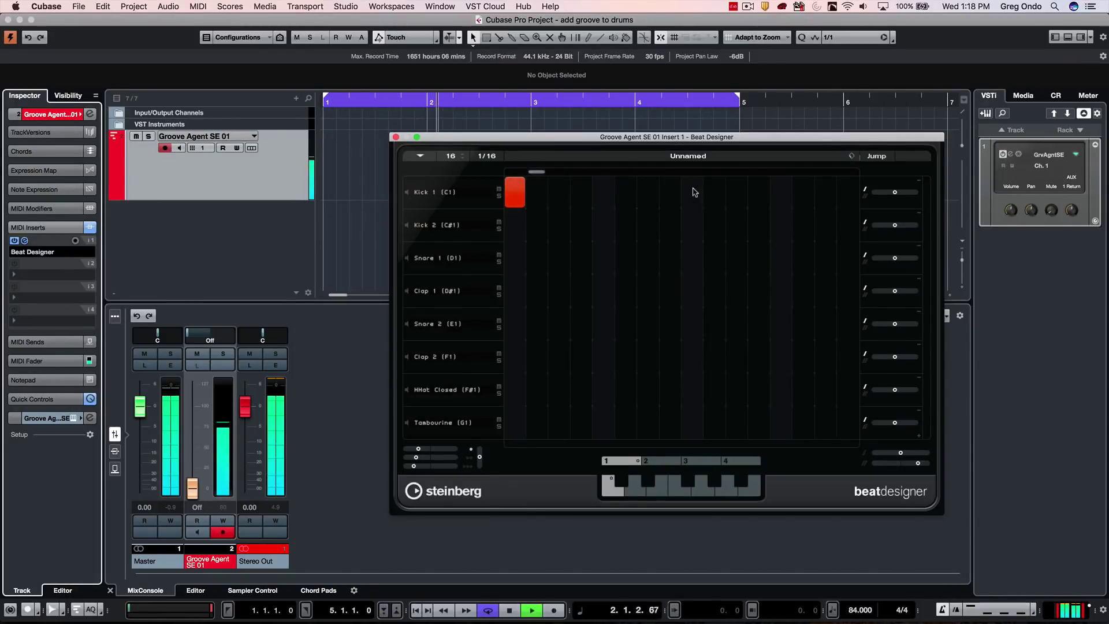
left_click(671, 194)
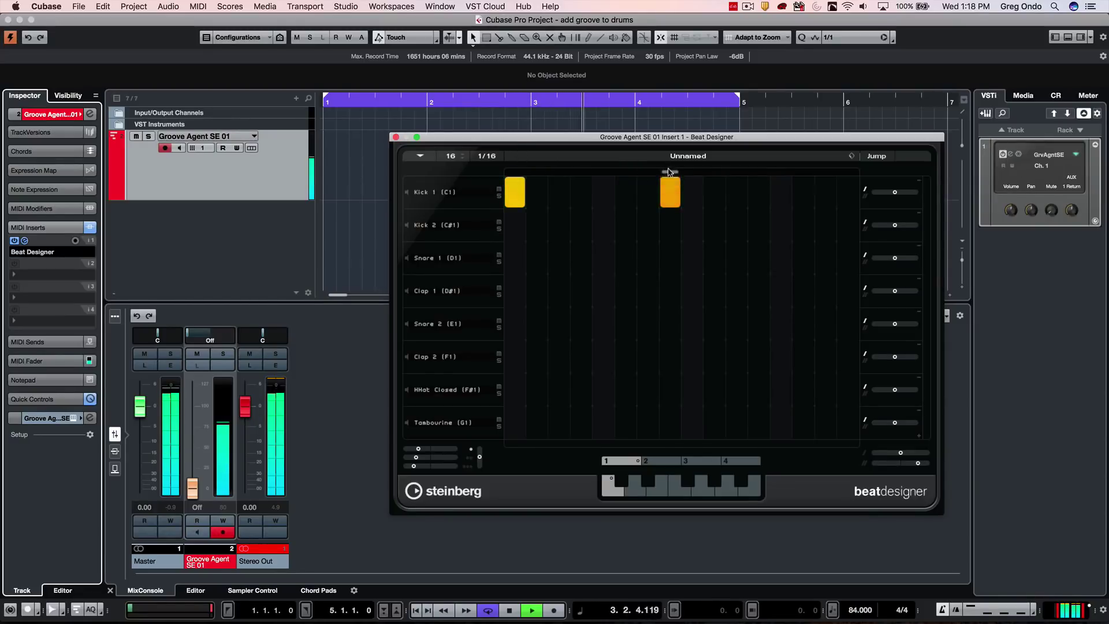
Switch row 2 to Clap 1, add three clap hits and raise two of them to velocity 127.
left_click(450, 225)
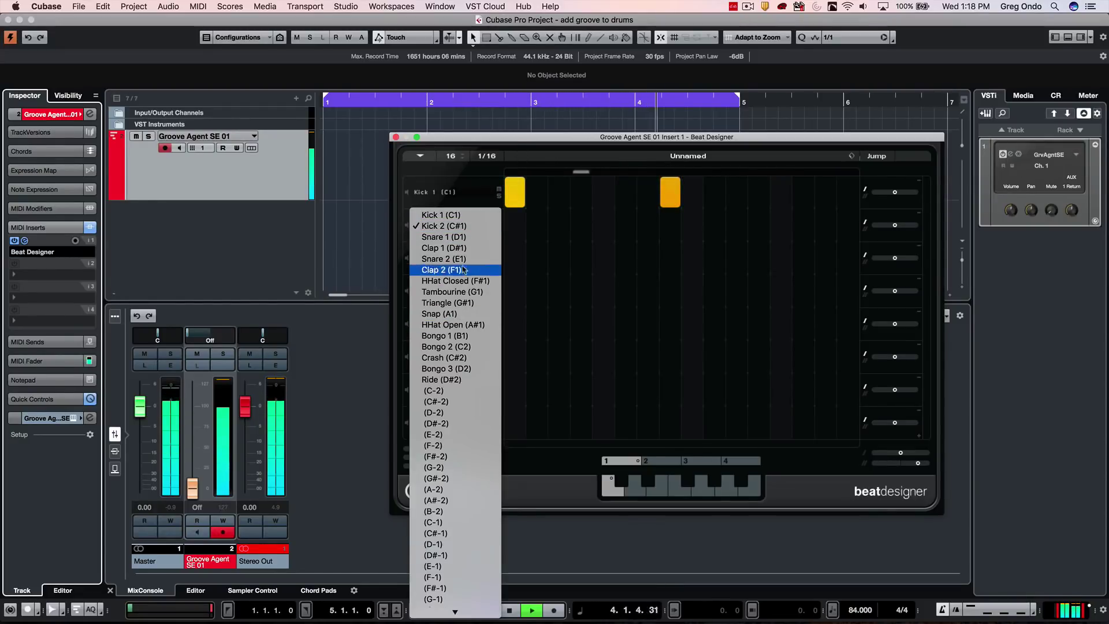
left_click(463, 247)
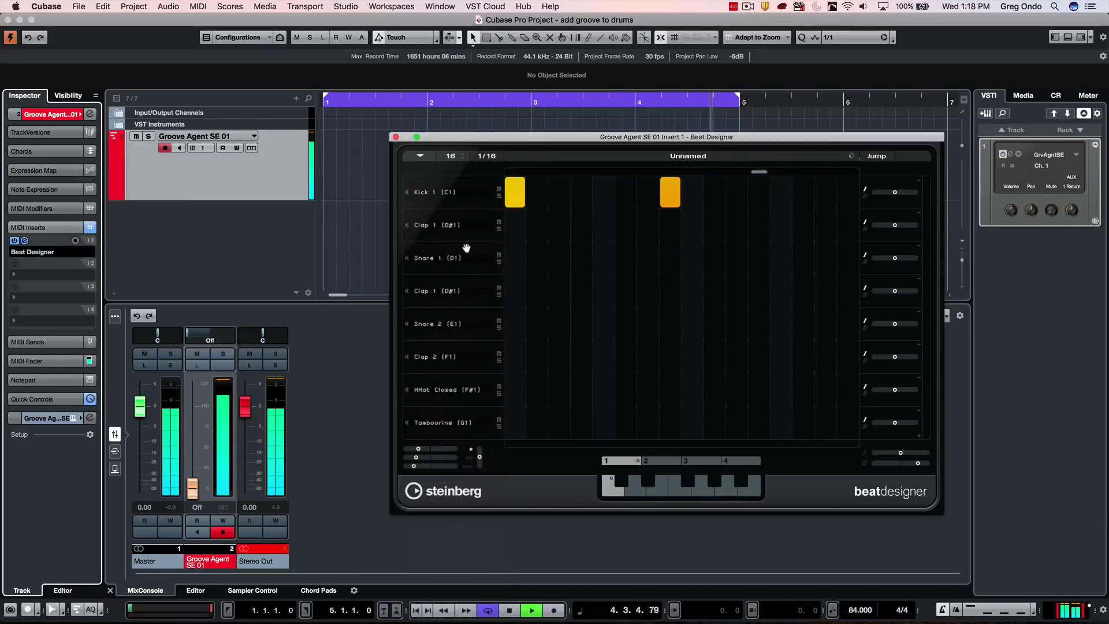
left_click(601, 226)
left_click(779, 227)
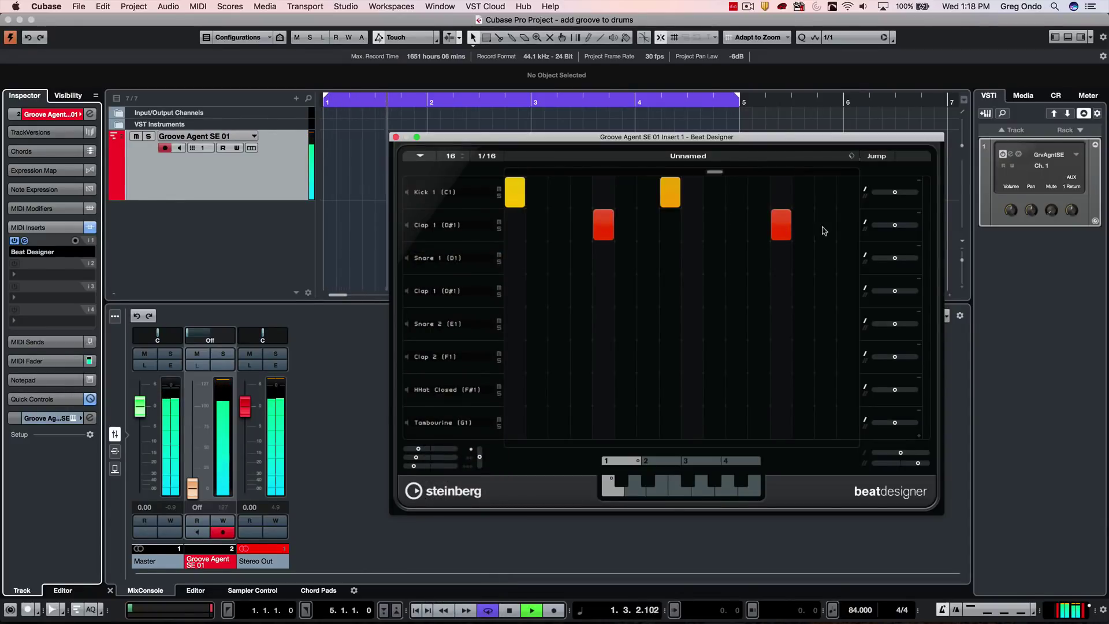
left_click_drag(847, 226, 849, 243)
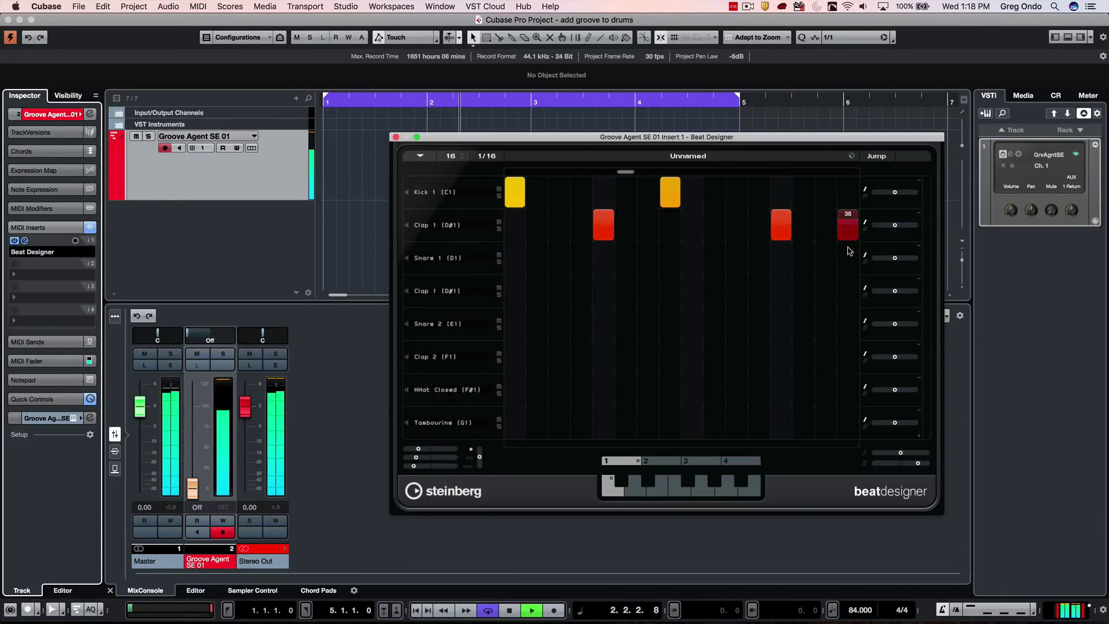
left_click_drag(594, 233, 609, 189)
left_click_drag(780, 221, 790, 172)
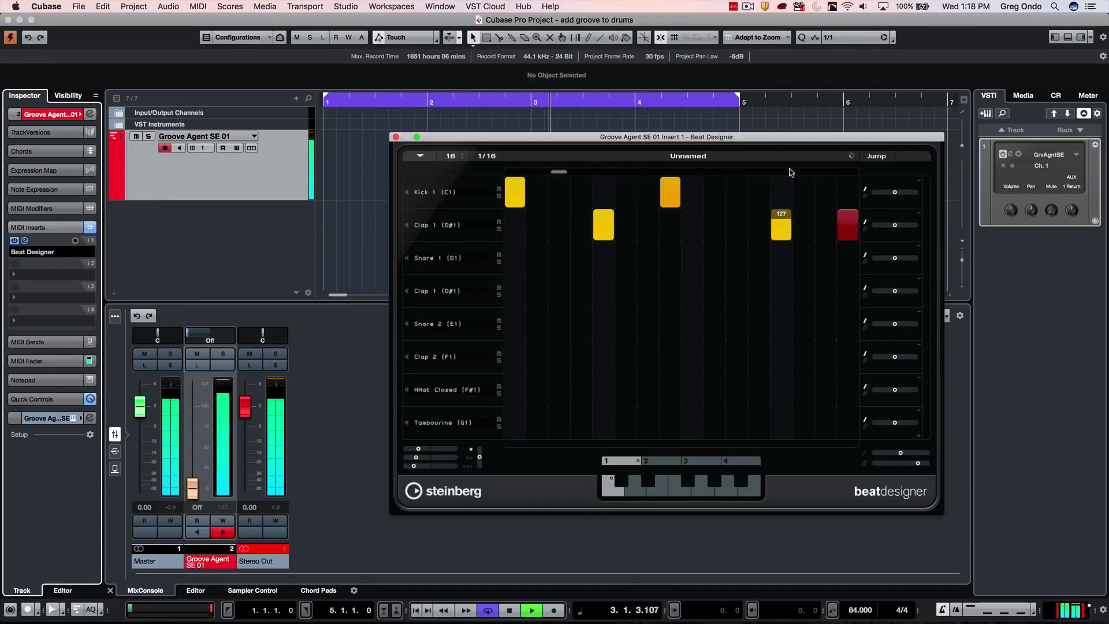
left_click(424, 260)
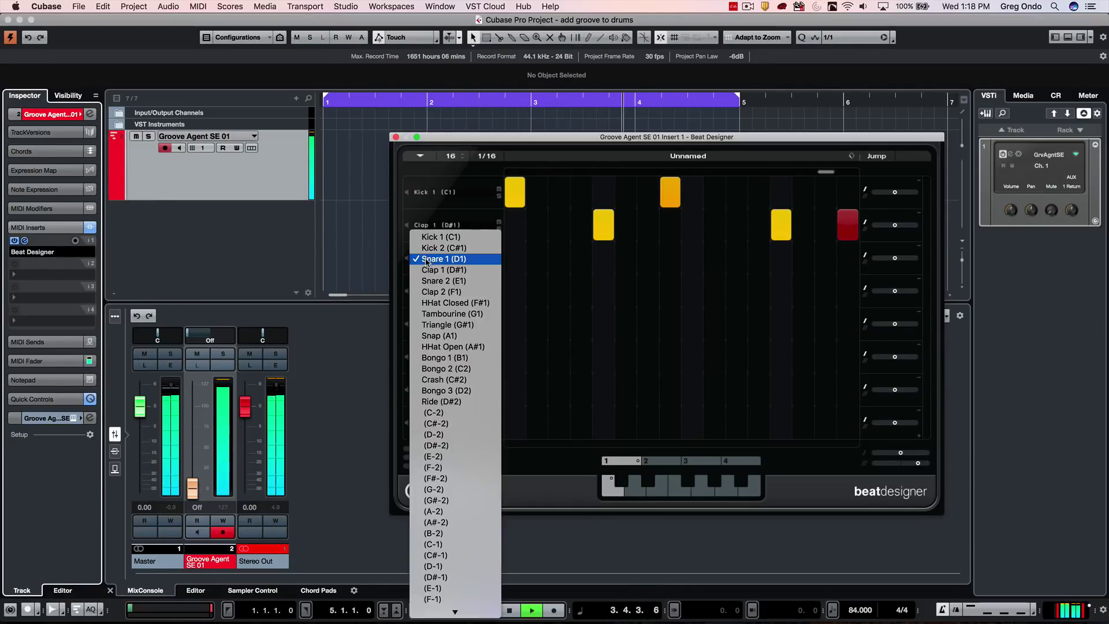
Set row 3 to HHat Closed, add eight hi-hat hits and raise three velocities, one to 124.
left_click(457, 304)
left_click_drag(533, 270, 581, 260)
left_click(669, 257)
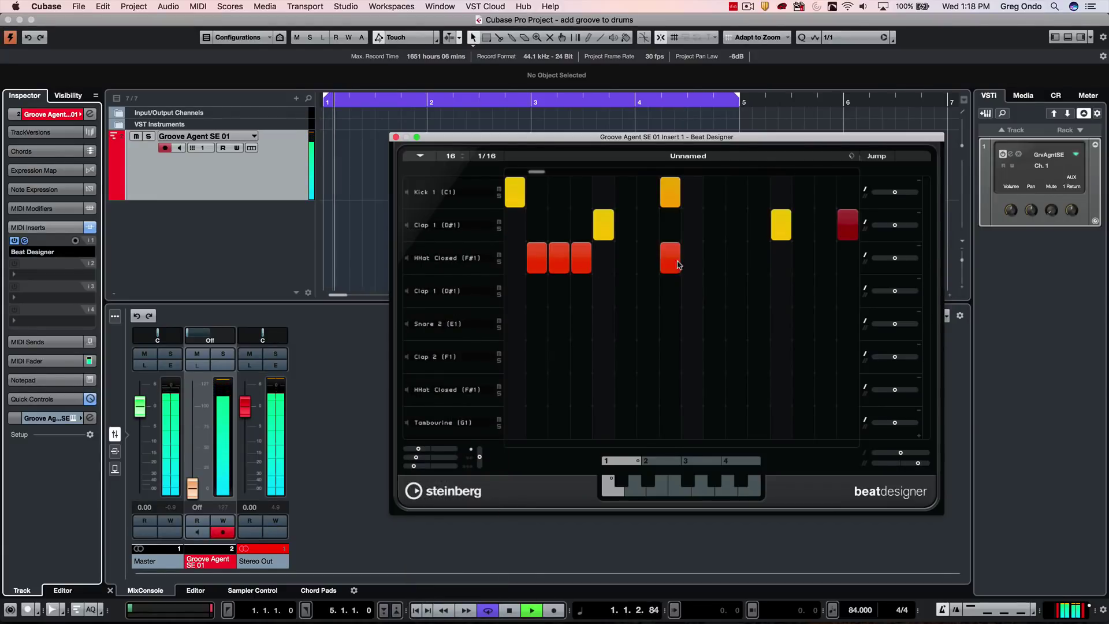
left_click_drag(714, 257, 825, 257)
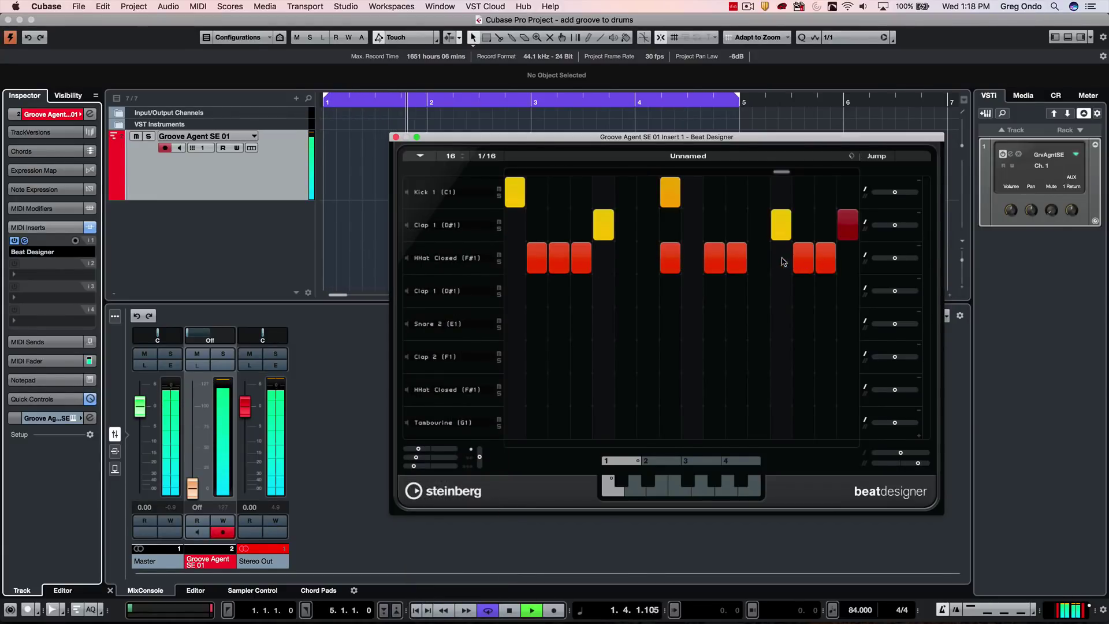
left_click_drag(547, 262, 565, 228)
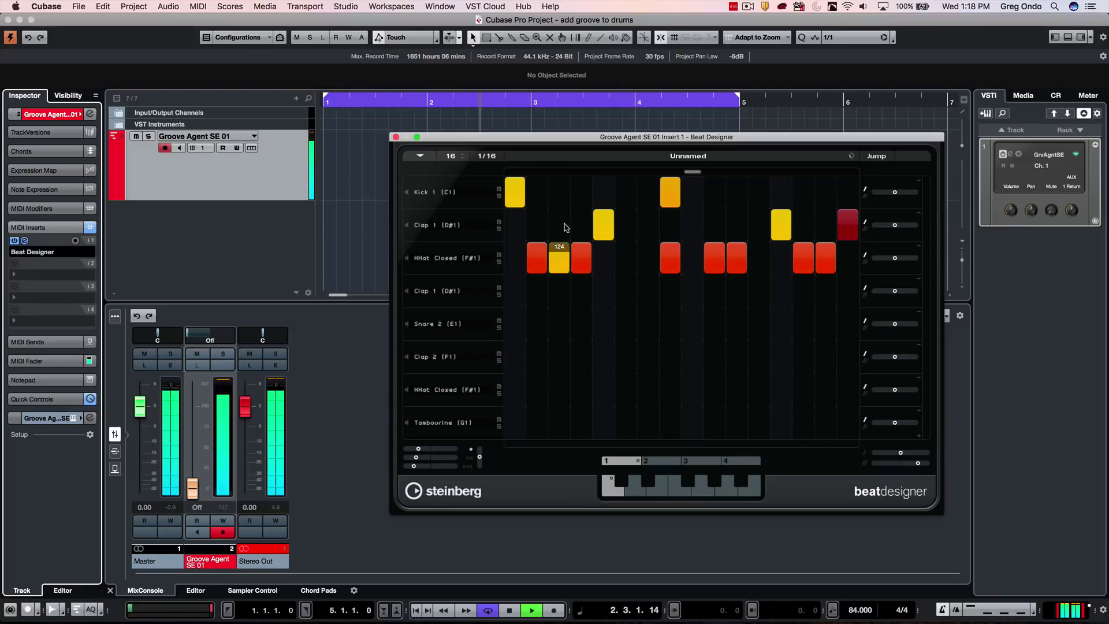
left_click_drag(737, 261, 738, 234)
left_click_drag(827, 244, 828, 222)
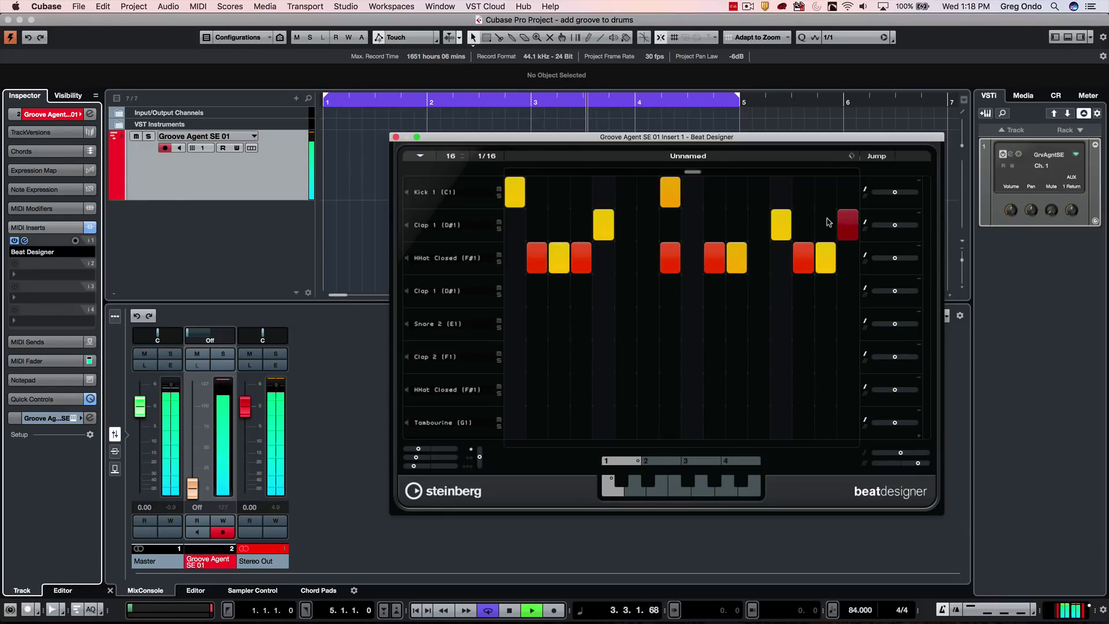
Set rows 4 and 5 to Bongo 3 and Bongo 2 and program five hits in each.
left_click(451, 290)
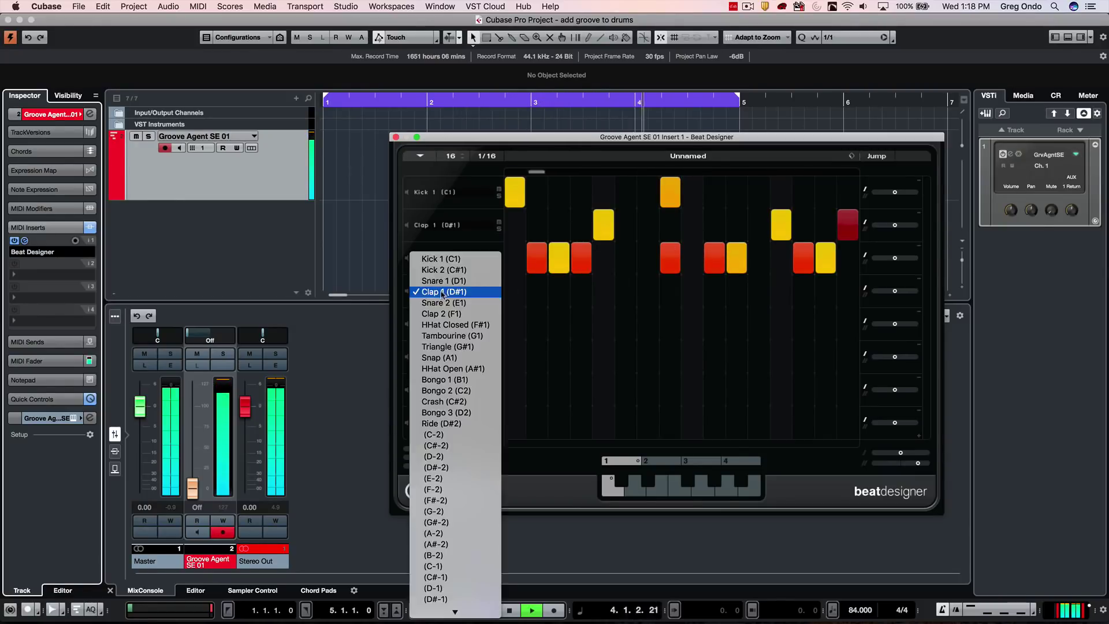
left_click(440, 413)
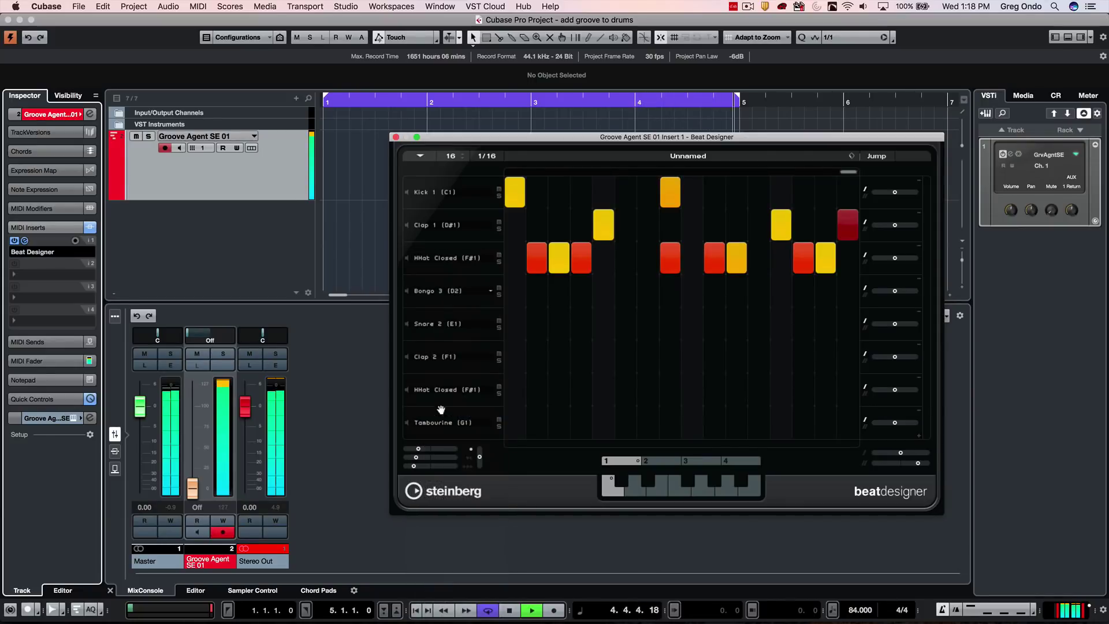
left_click(449, 325)
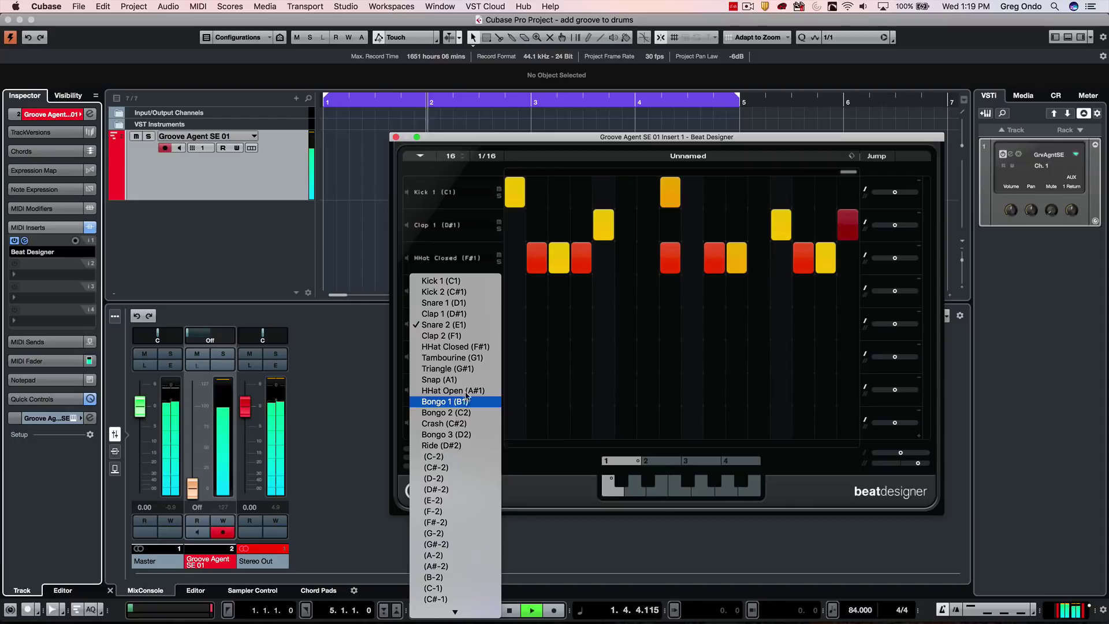
left_click(462, 412)
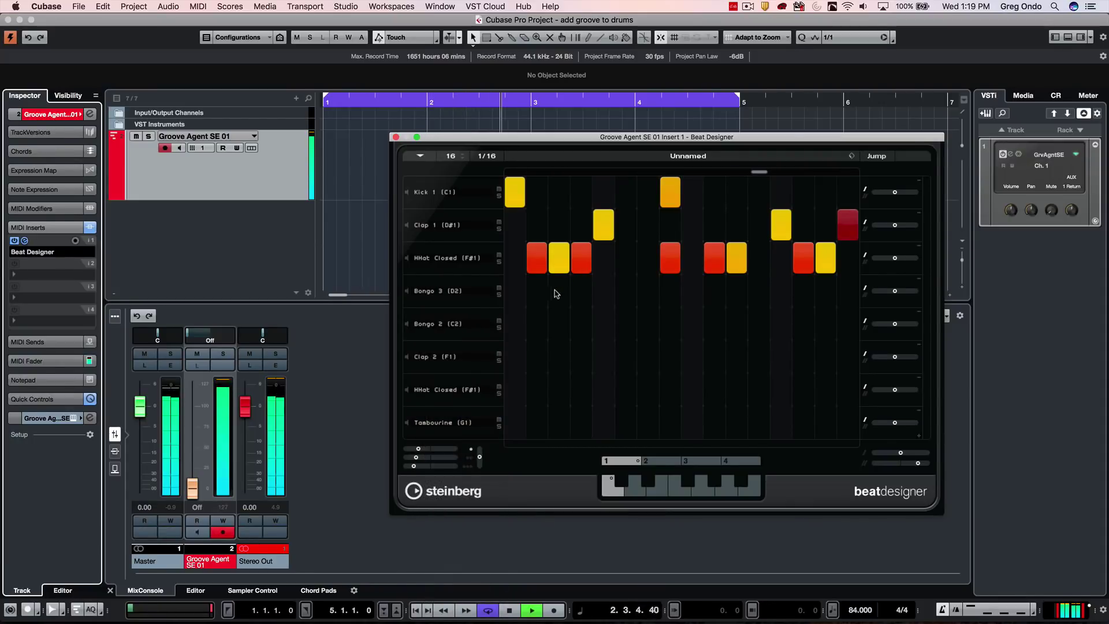
left_click_drag(558, 291, 580, 290)
left_click_drag(623, 321, 647, 323)
mouse_move(692, 290)
left_mouse_down()
mouse_move(736, 308)
mouse_move(781, 324)
left_mouse_up()
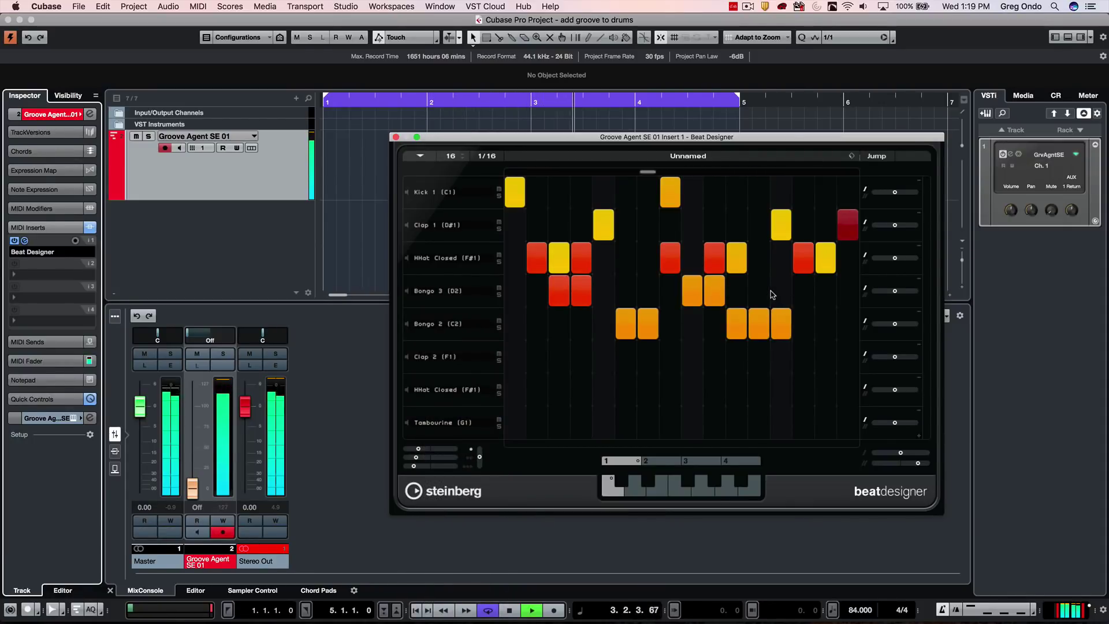
left_click(758, 295)
left_click(759, 317)
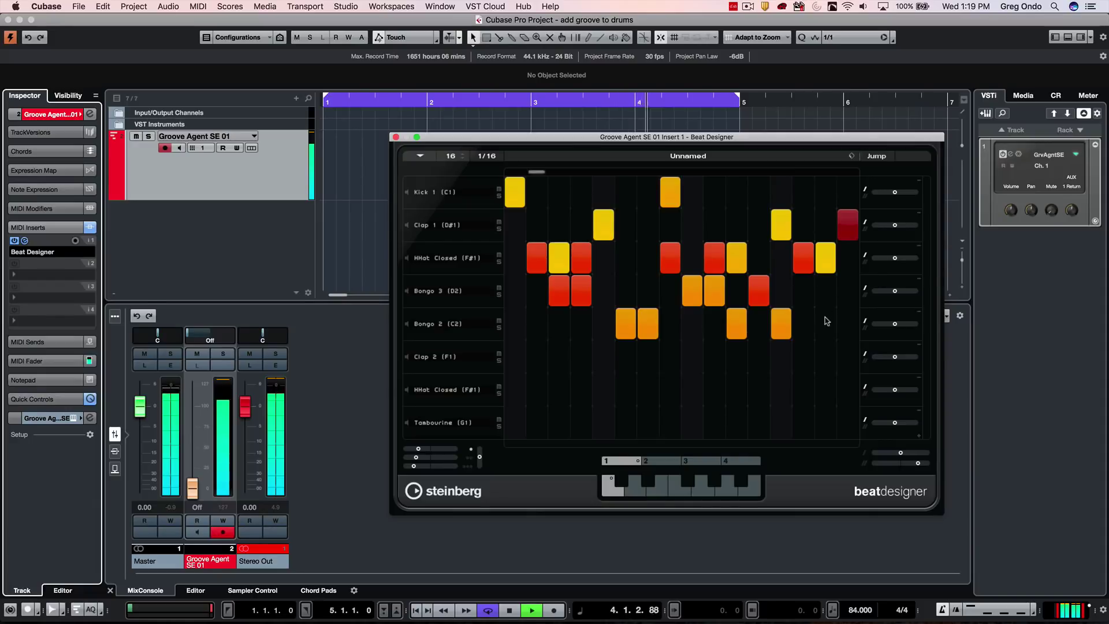
left_click(528, 331)
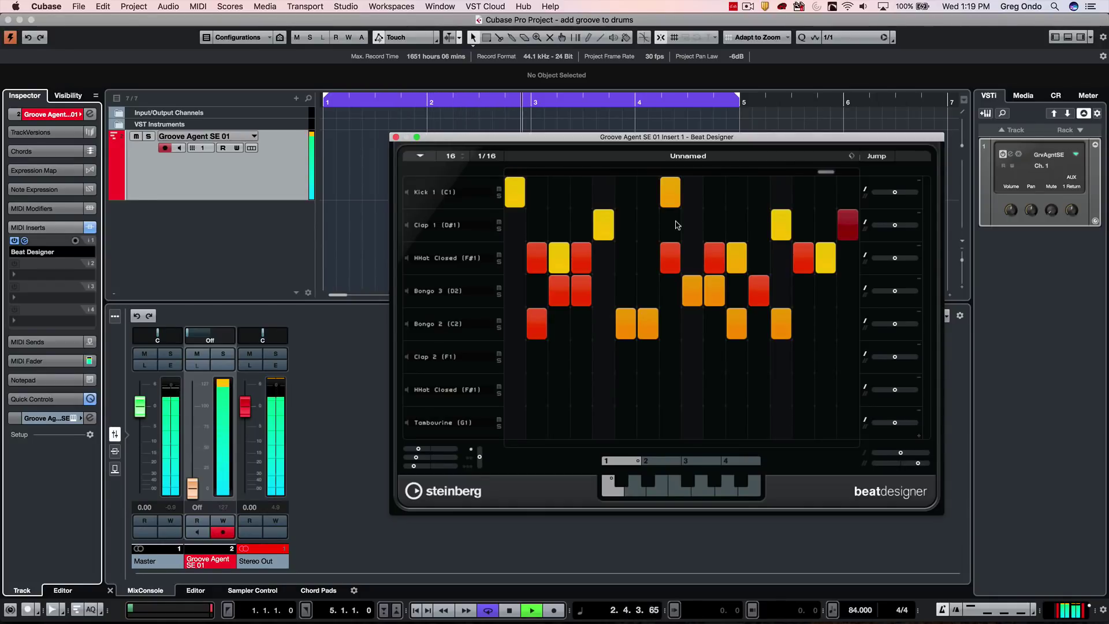
Add Quantizer as the second MIDI insert and drag its Swing to 100.
left_click(47, 276)
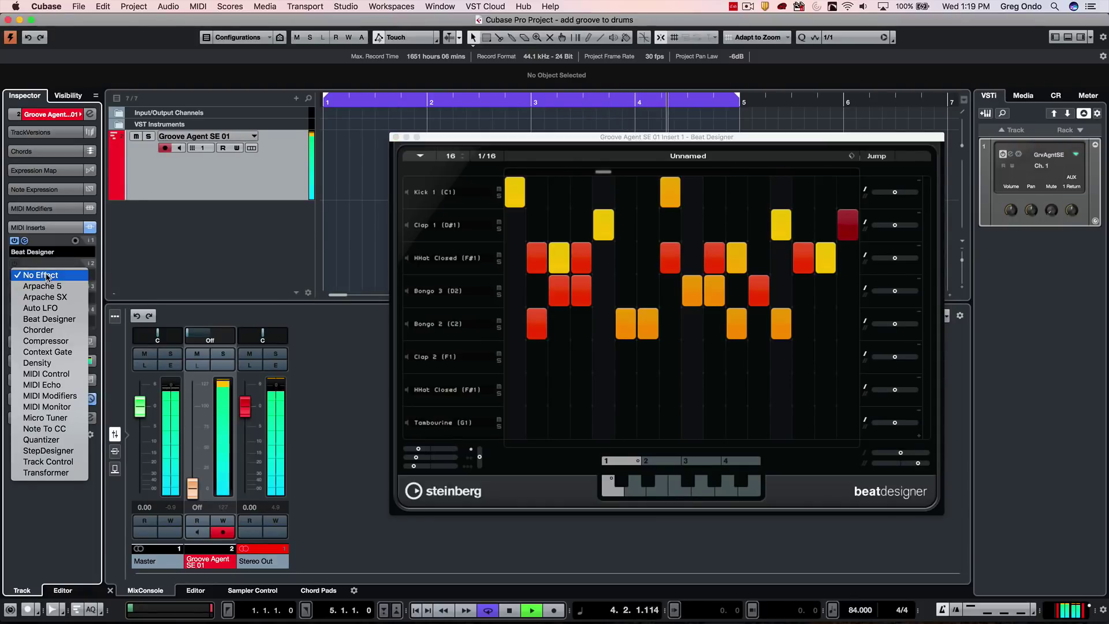
left_click(61, 441)
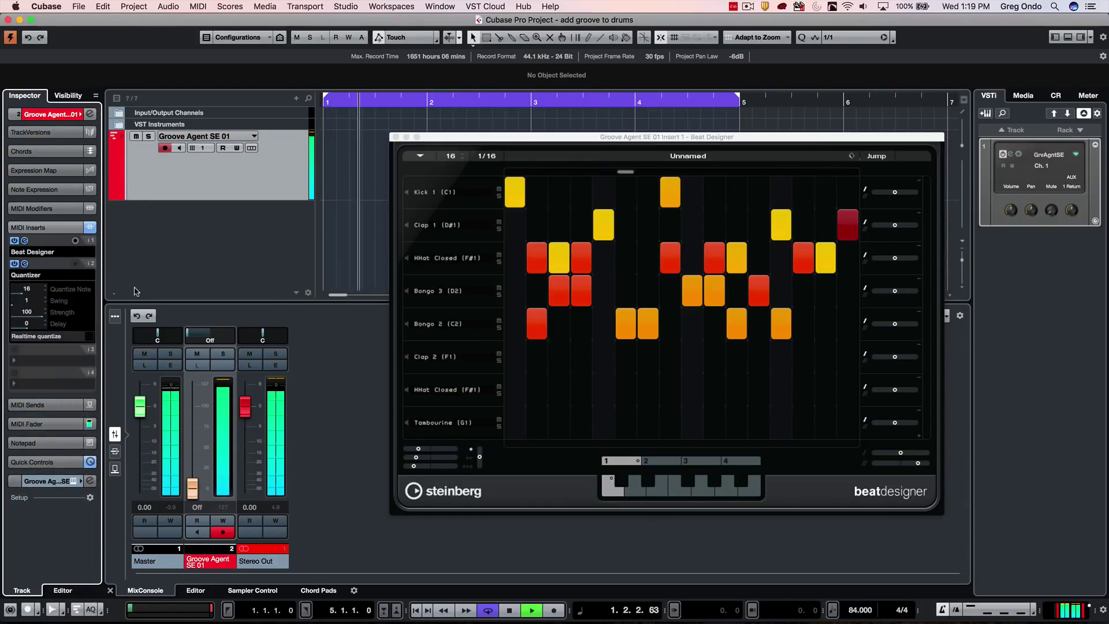
left_click(13, 312)
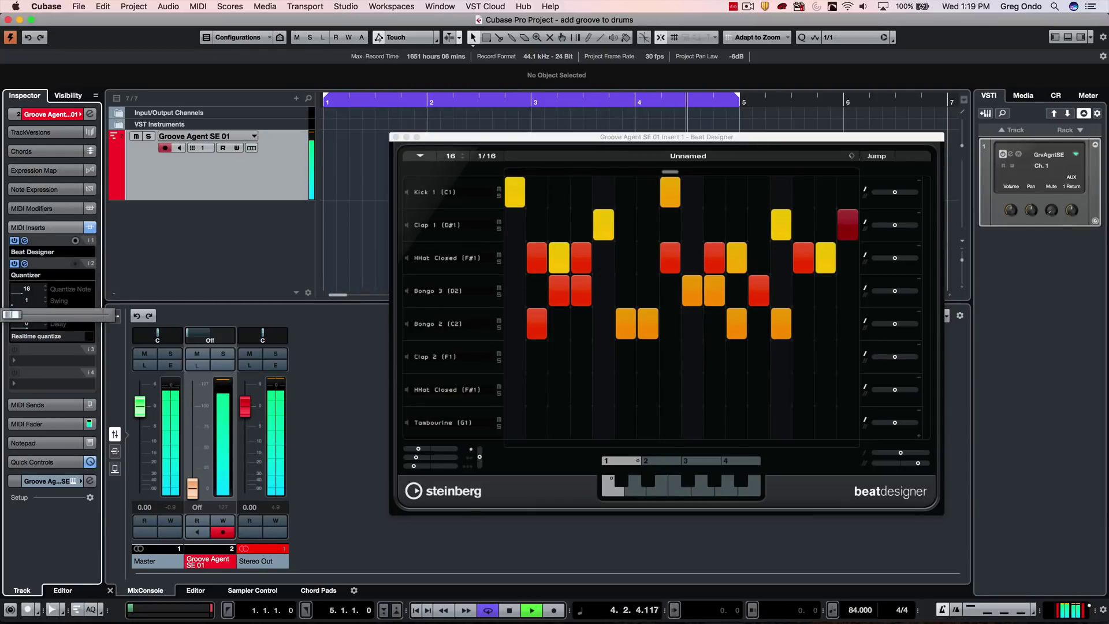
left_click_drag(13, 314, 14, 314)
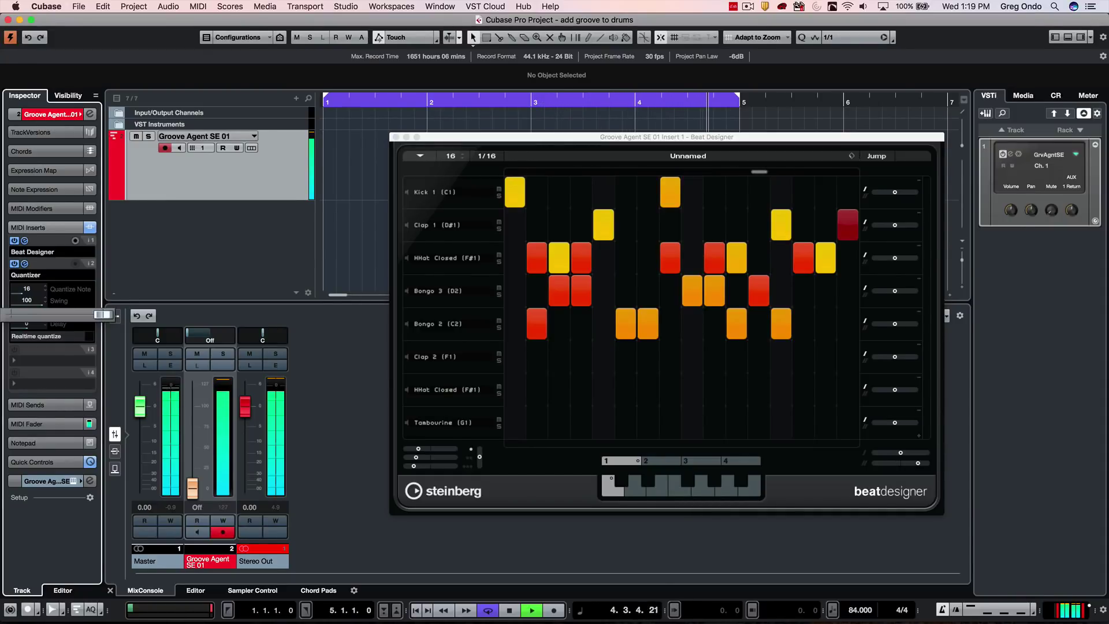
left_click_drag(97, 314, 11, 314)
left_click_drag(102, 314, 14, 305)
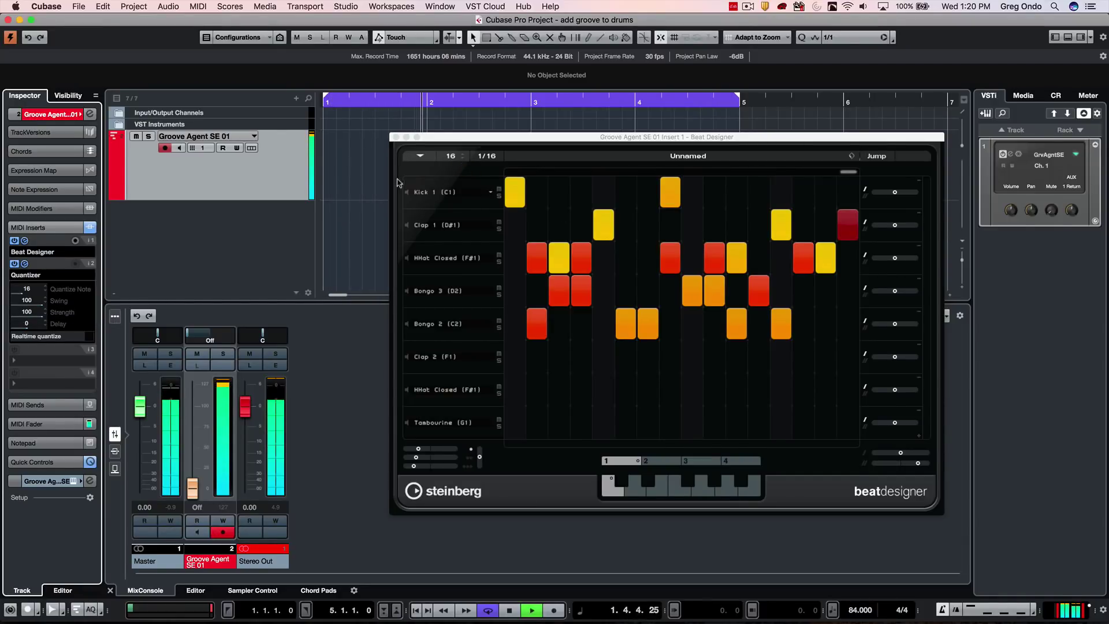
left_click_drag(453, 143, 482, 217)
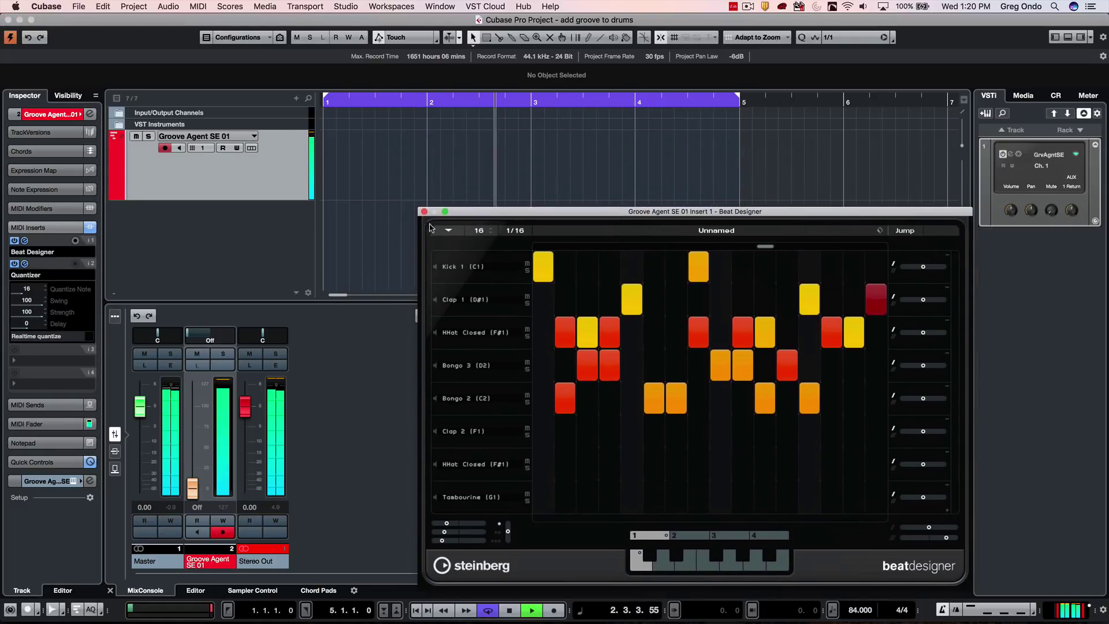
Fill the loop with the Beat Designer pattern, then switch off and close Beat Designer.
left_click(447, 230)
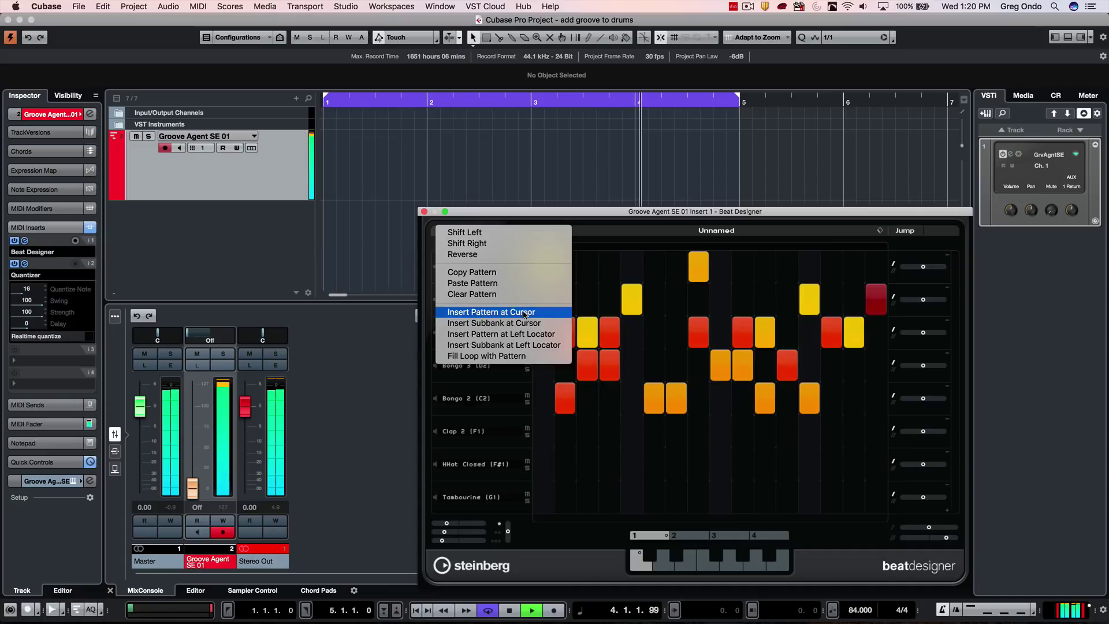
left_click(524, 357)
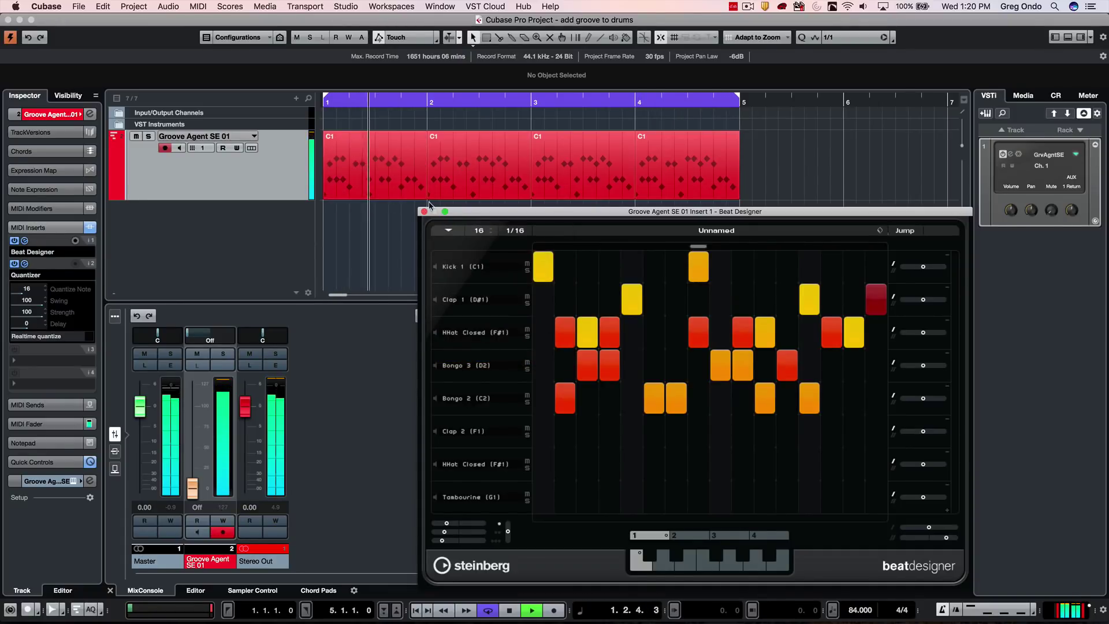
left_click(13, 239)
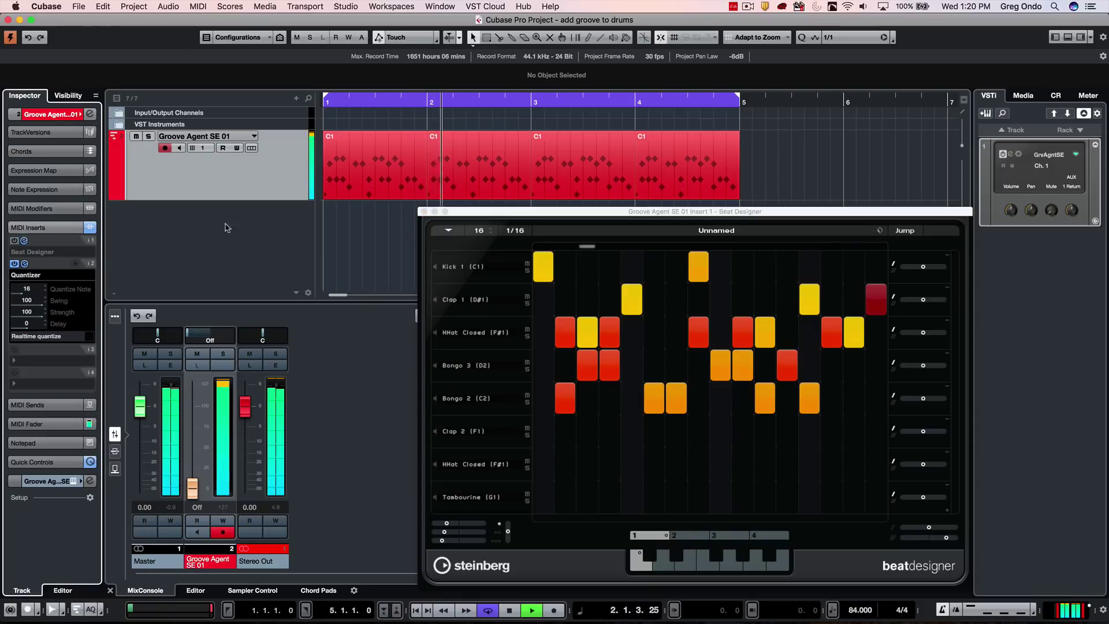
right_click(378, 168)
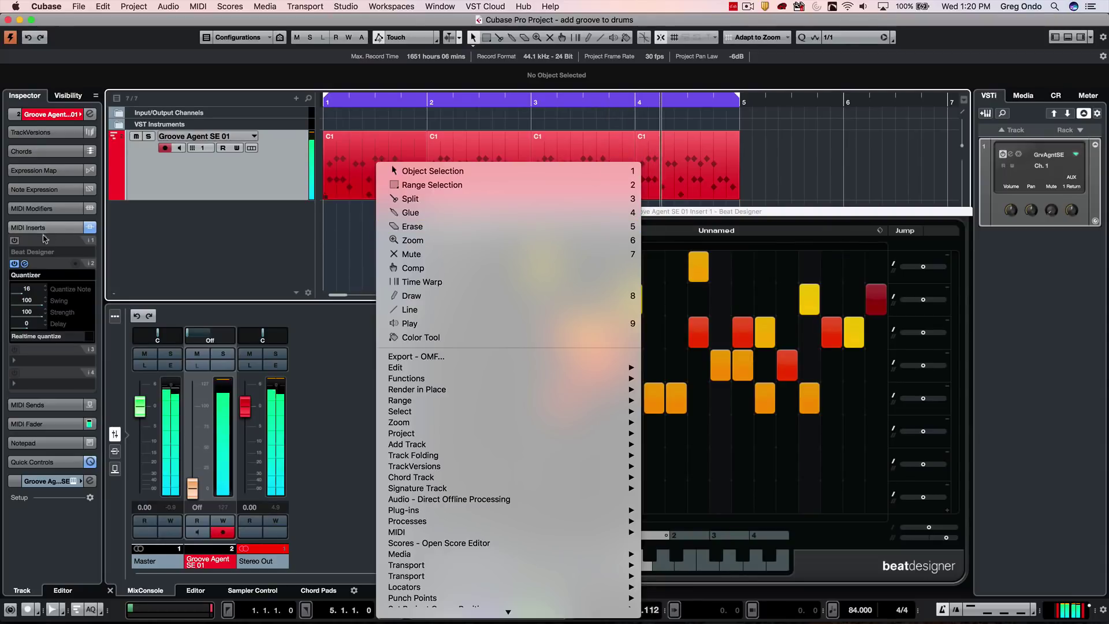
left_click(57, 252)
left_click(57, 251)
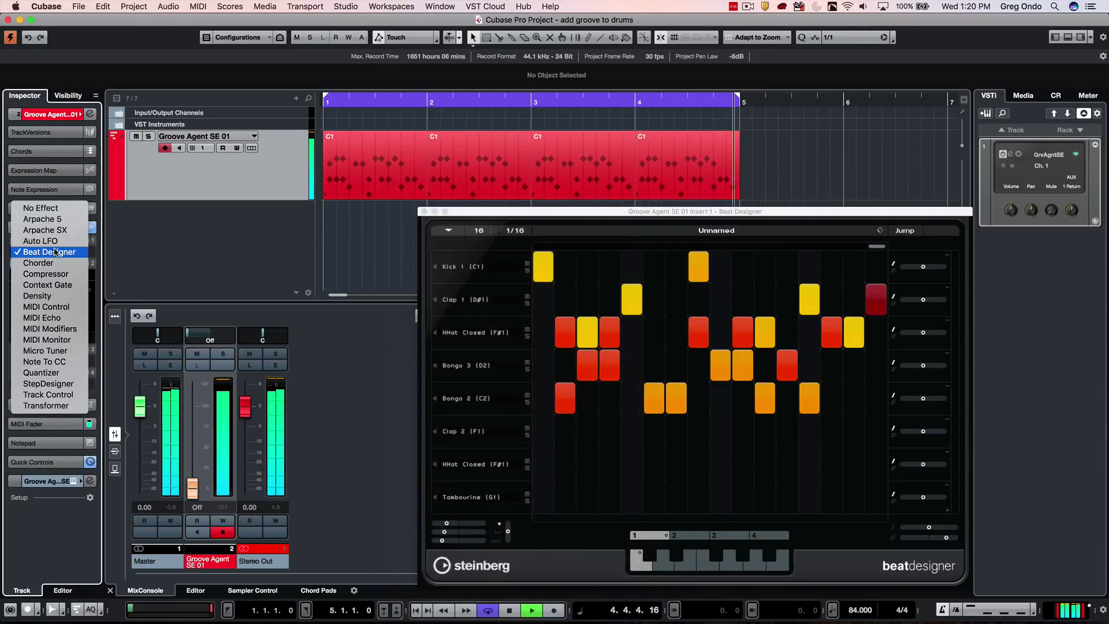
left_click(488, 212)
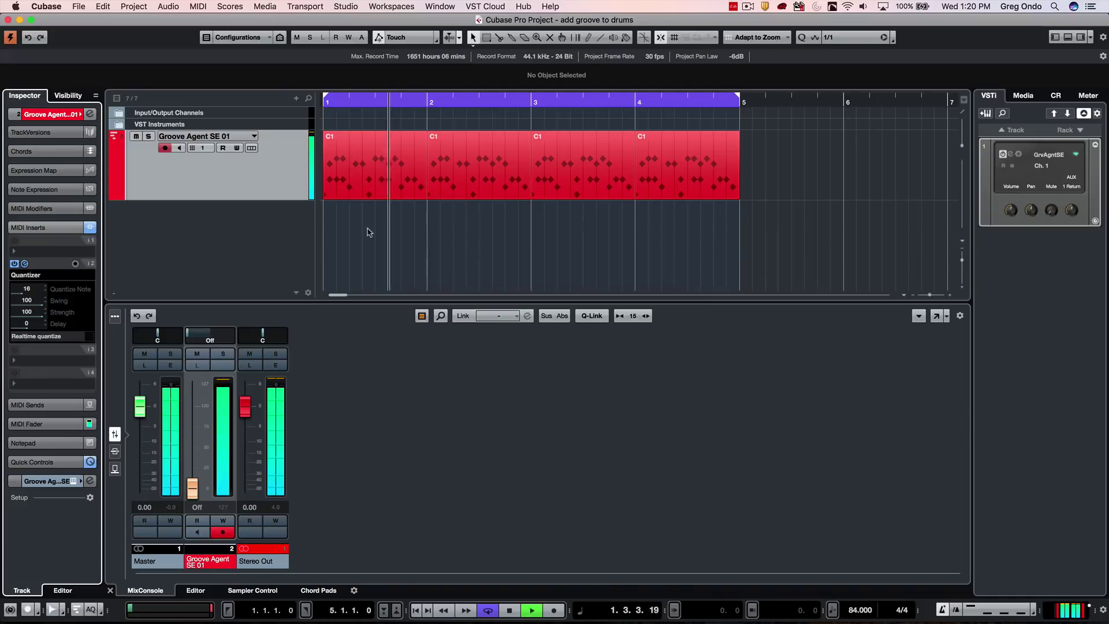
Glue the four MIDI parts into one C1 part and open it in the Drum Editor.
right_click(394, 182)
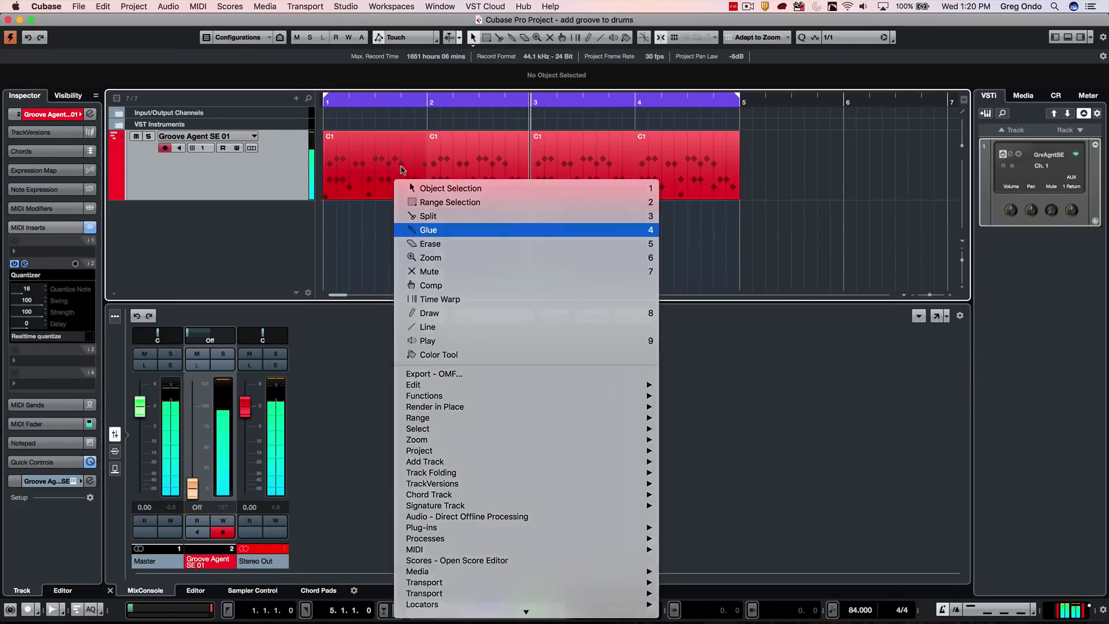
left_click(428, 230)
left_click(397, 156)
left_click(398, 157)
left_click(397, 156)
right_click(397, 156)
left_click(413, 161)
double_click(418, 165)
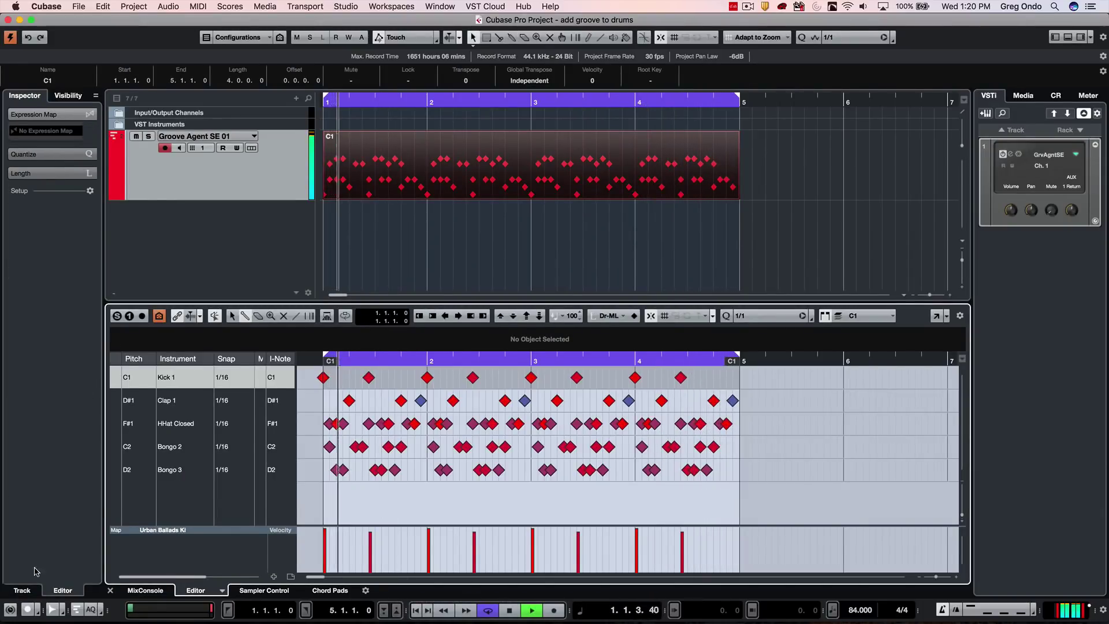
Compare the Quantizer Swing at 1 and 100 in the track Inspector, leaving it at 100.
left_click(22, 591)
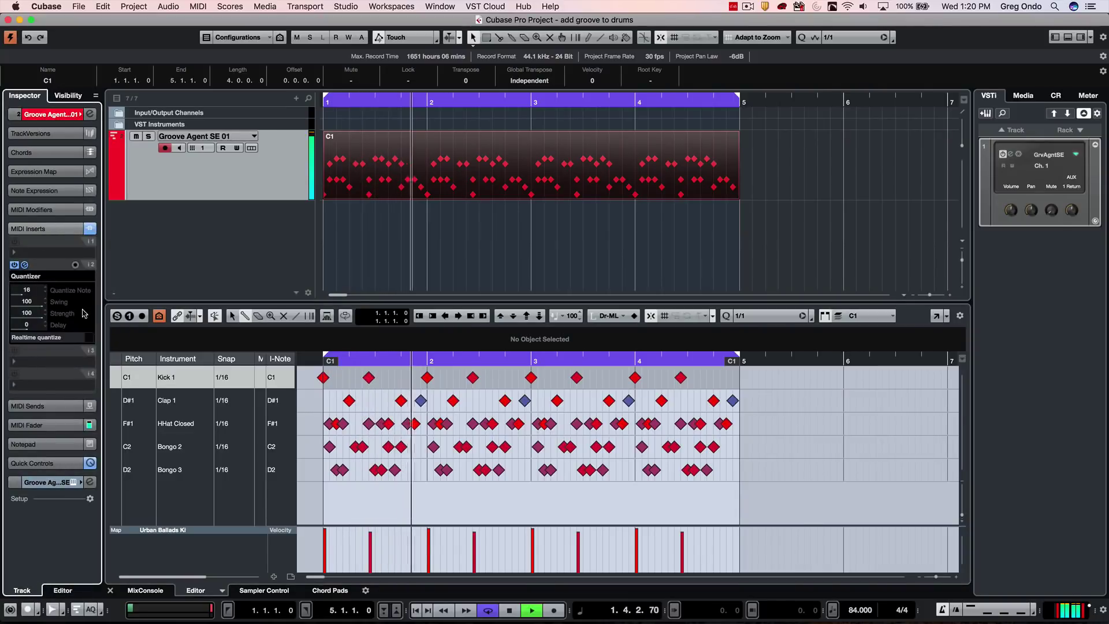
left_click_drag(34, 306, 11, 316)
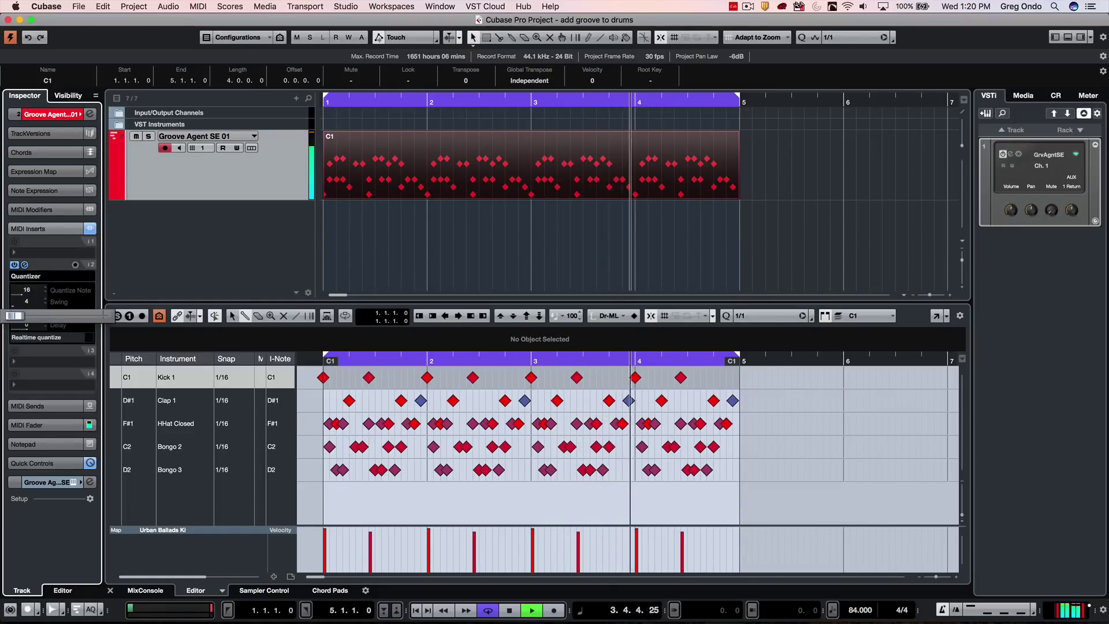
left_click_drag(12, 316, 103, 316)
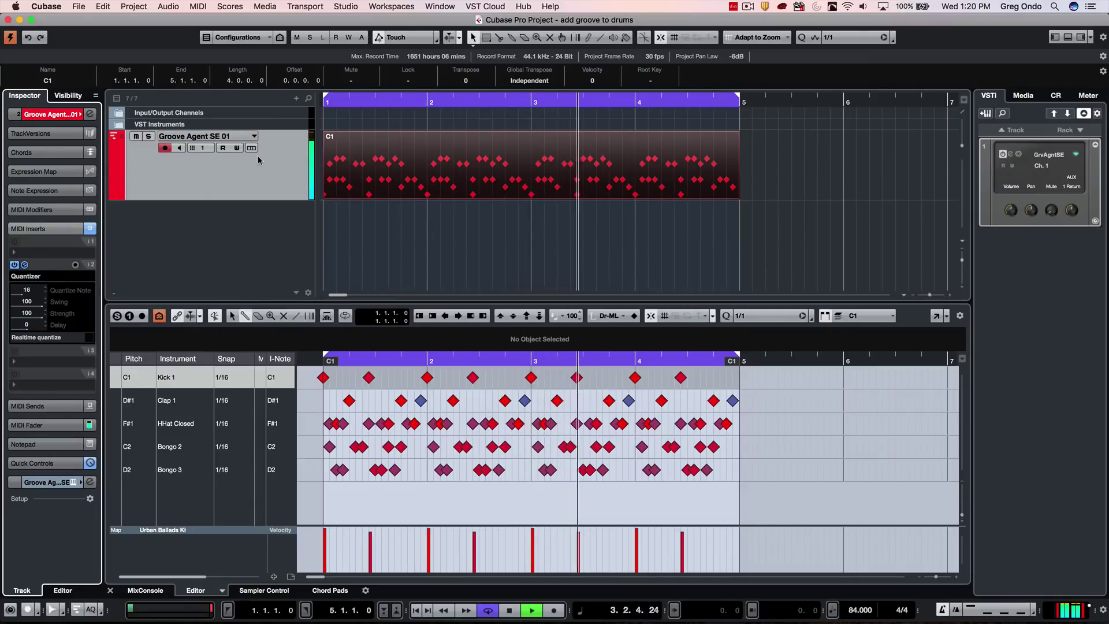
left_click(199, 6)
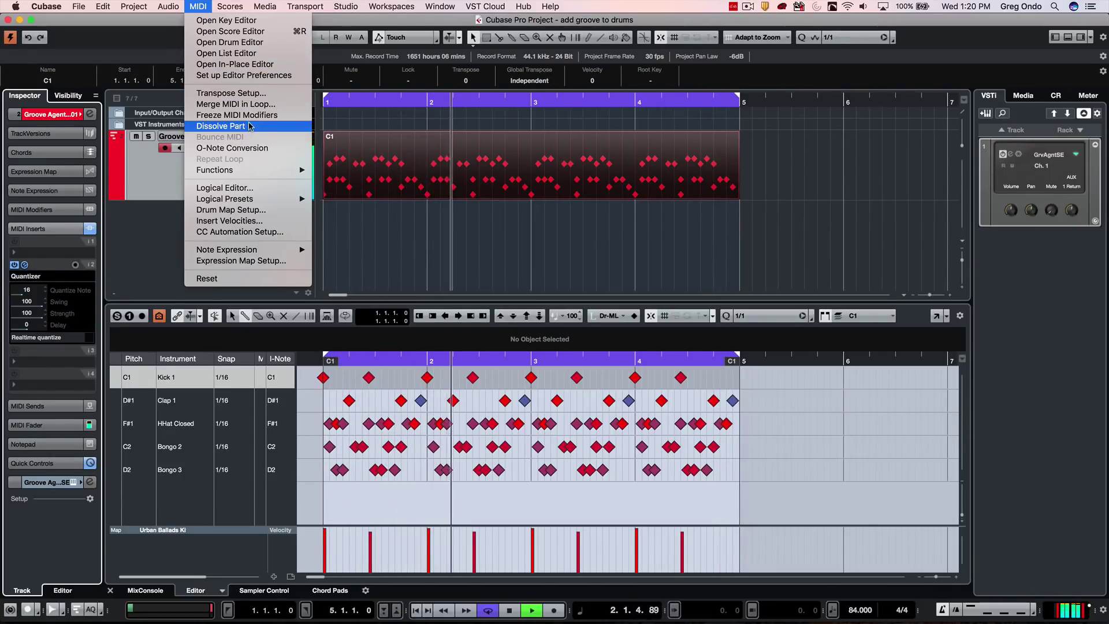
Freeze MIDI Modifiers into the drum part, bypass the Quantizer insert, and stop playback.
left_click(251, 115)
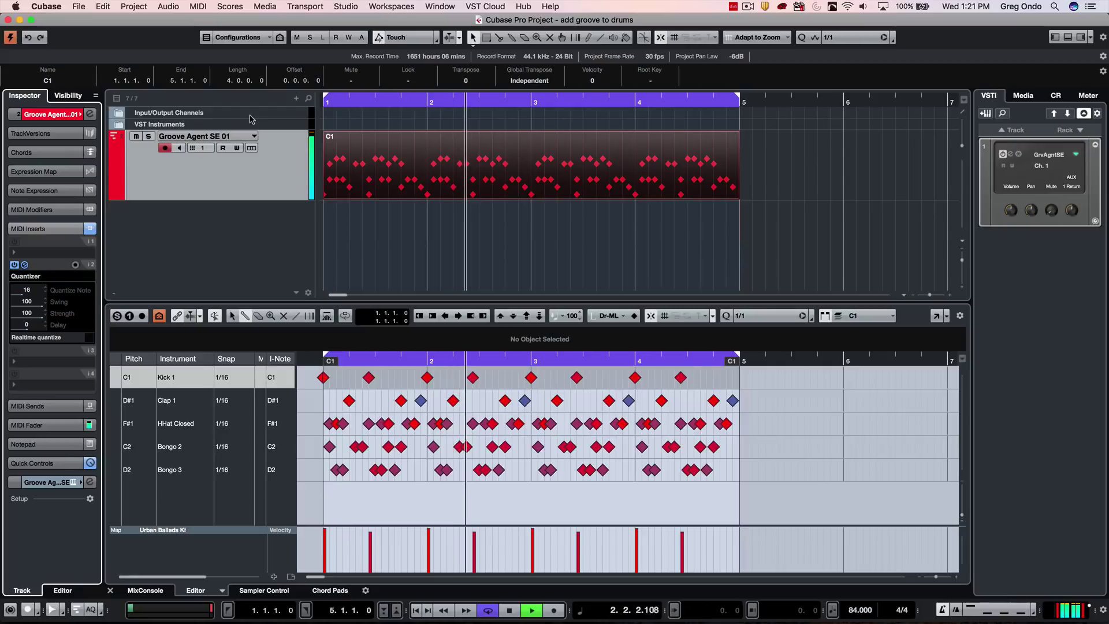
left_click(14, 265)
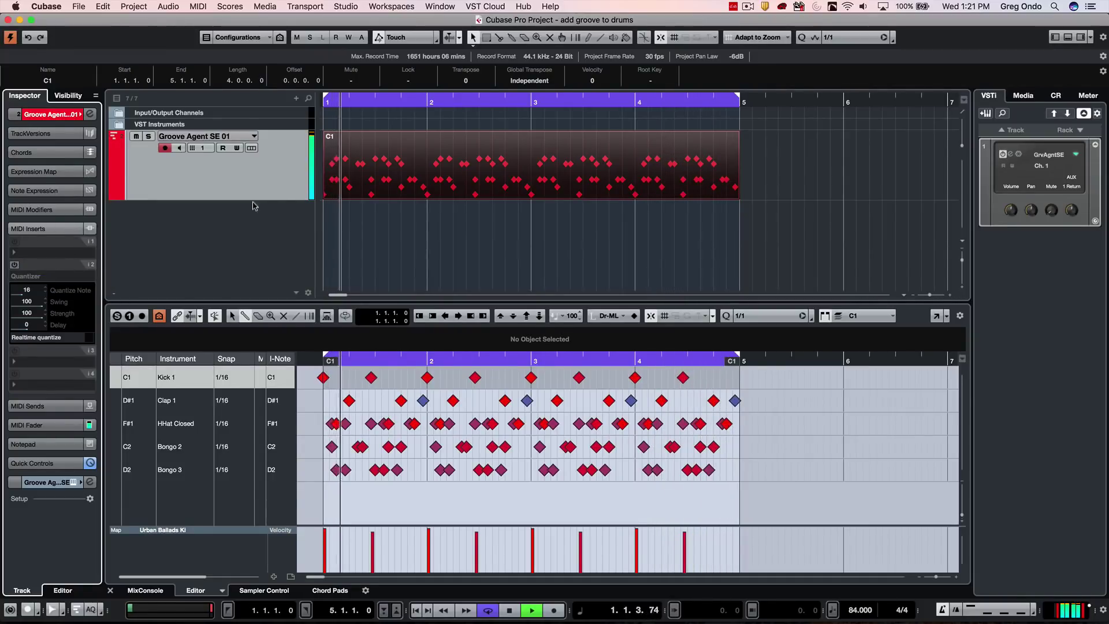
key("space")
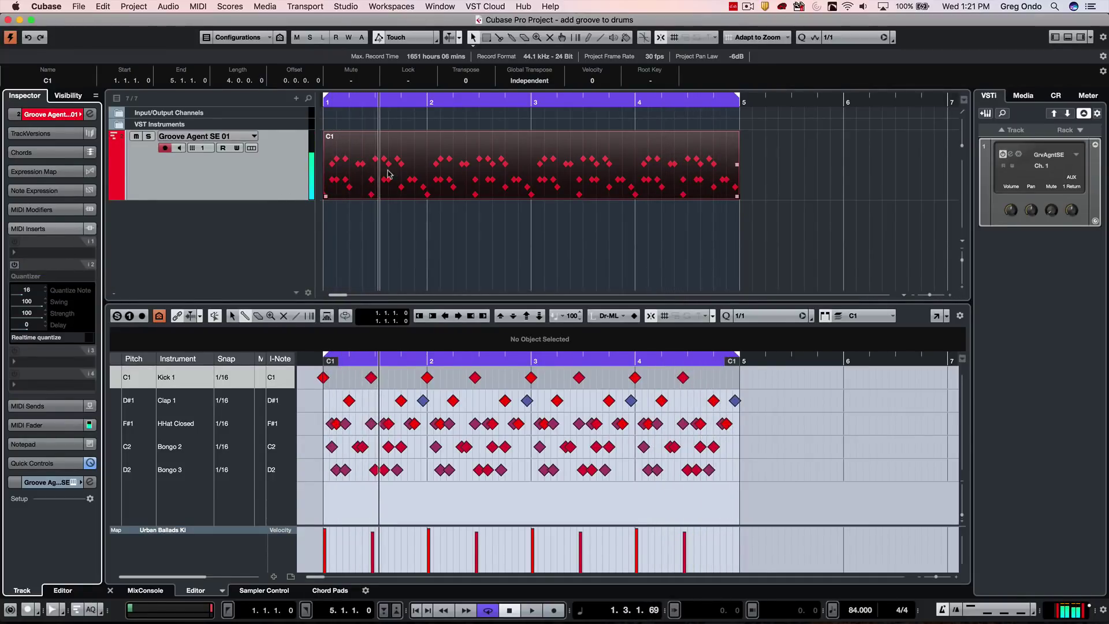
left_click(407, 170)
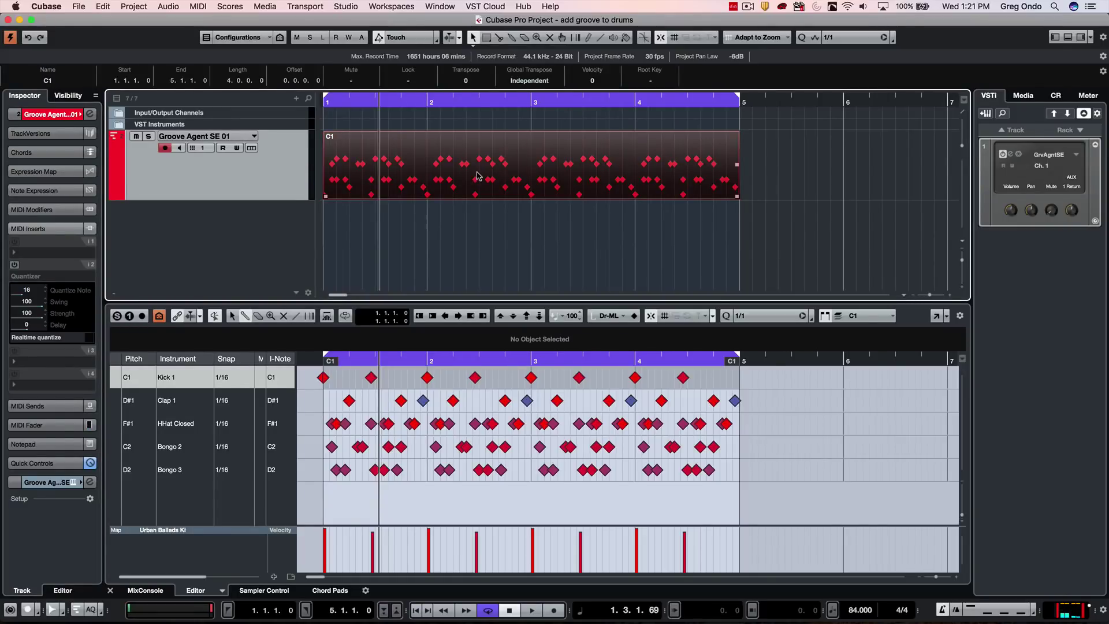
Preview four drum loops in the media browser and drop the 03 95bpm loop into the project.
left_click(1023, 95)
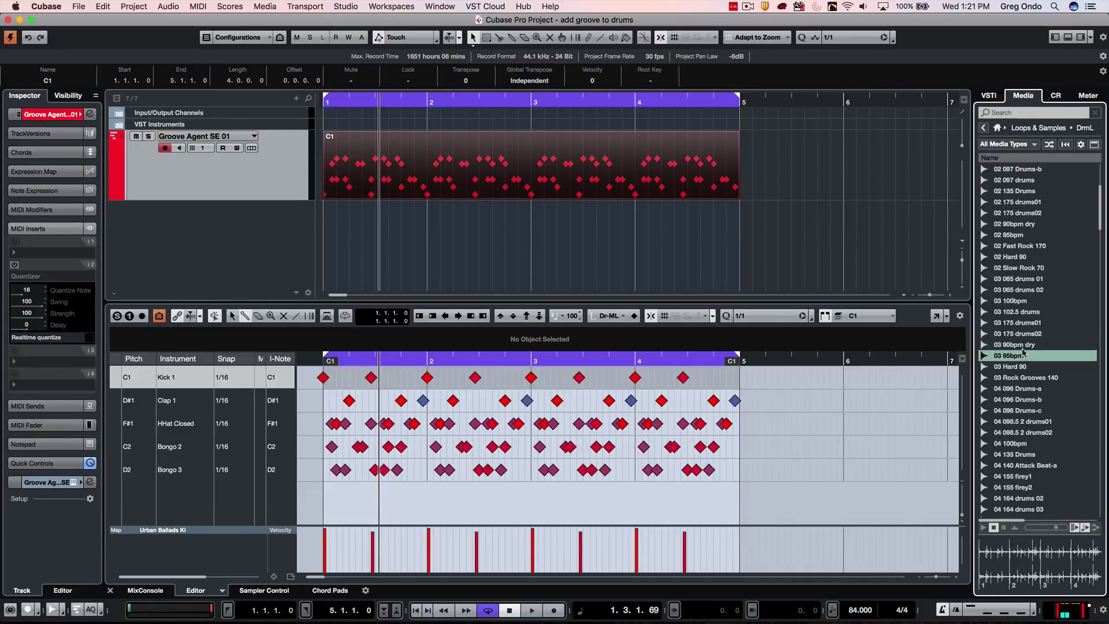
left_click(1021, 333)
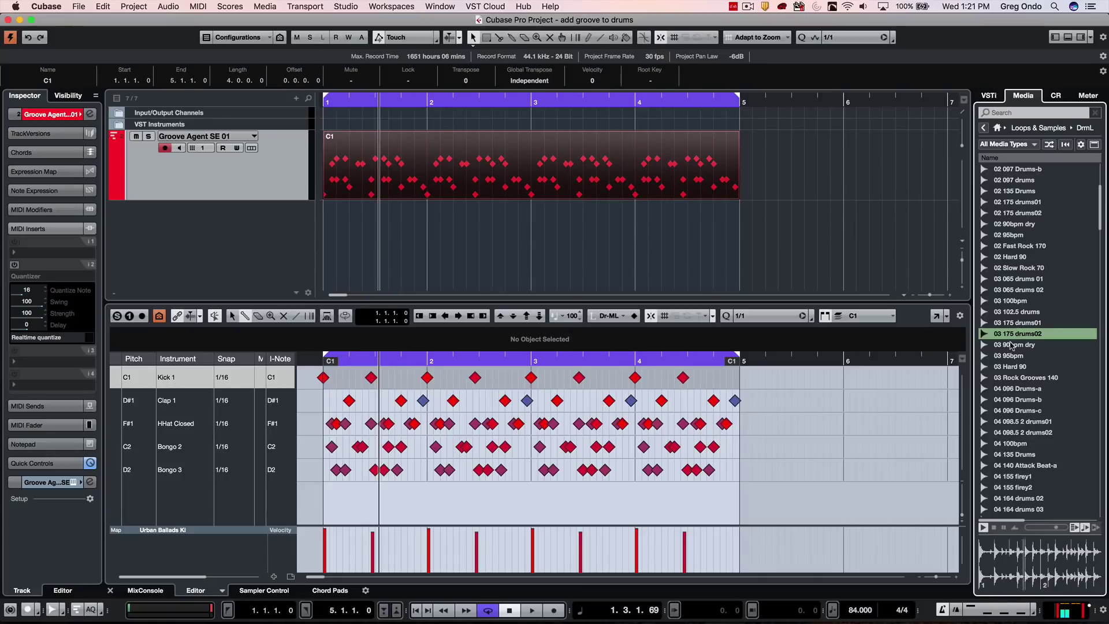
left_click(1014, 344)
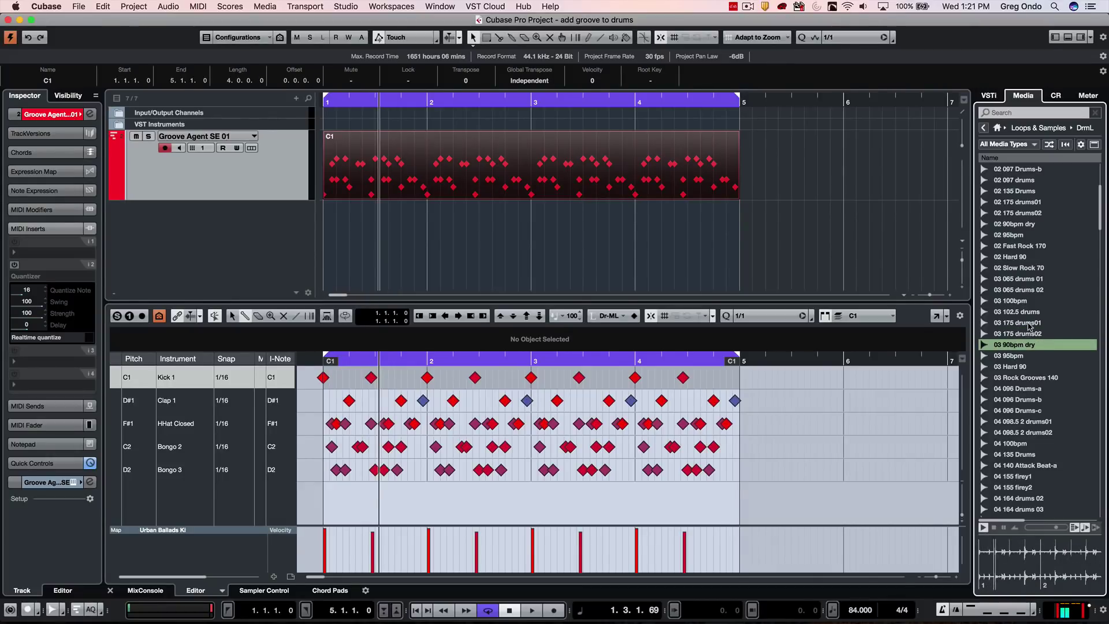
left_click(1016, 313)
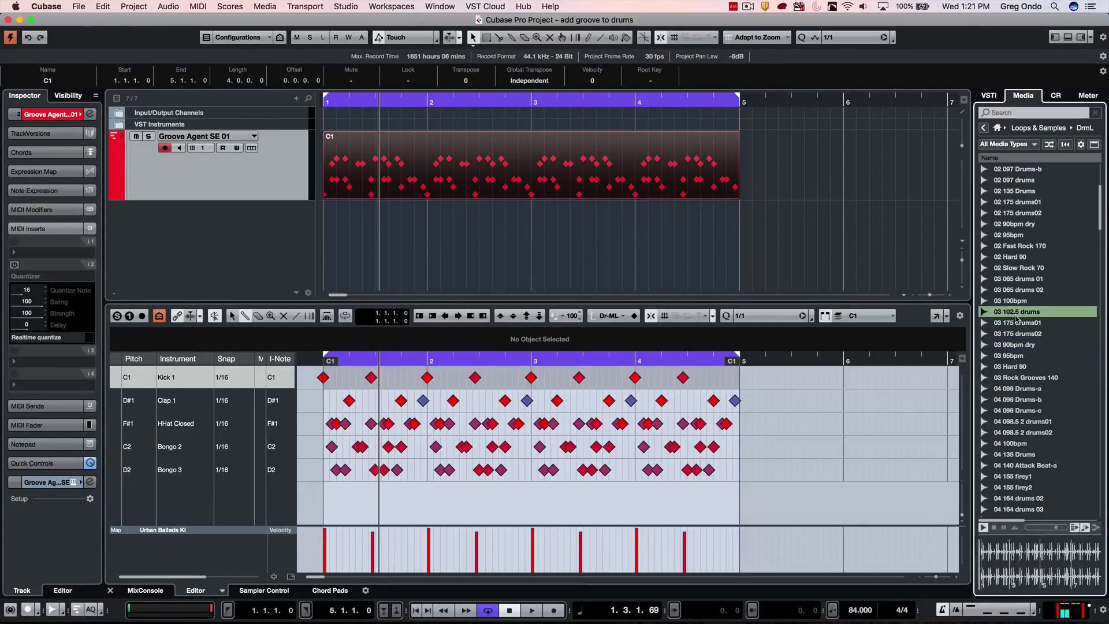
left_click(1011, 356)
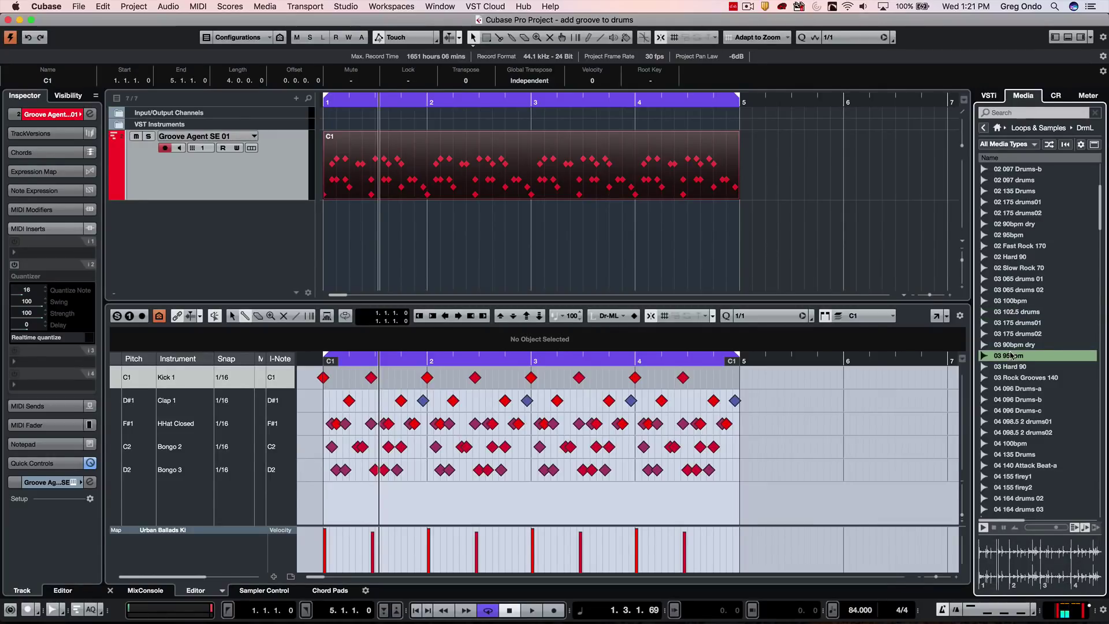
left_click_drag(1018, 355, 323, 226)
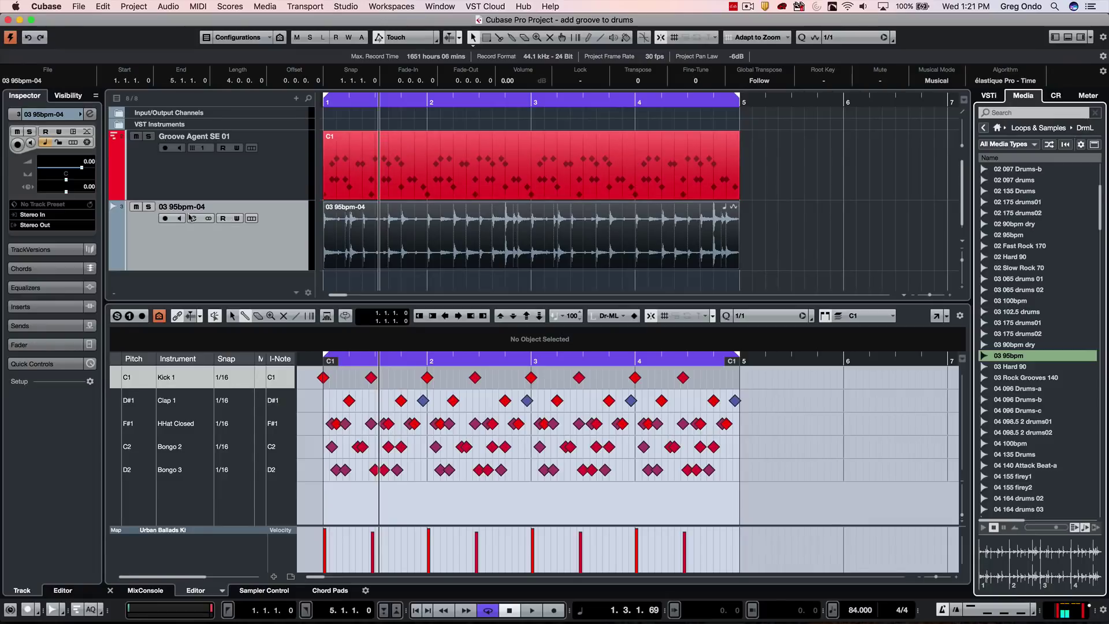
Play the drum part alongside the loop, then open 03 95bpm-04 in the Sample Editor.
key("space")
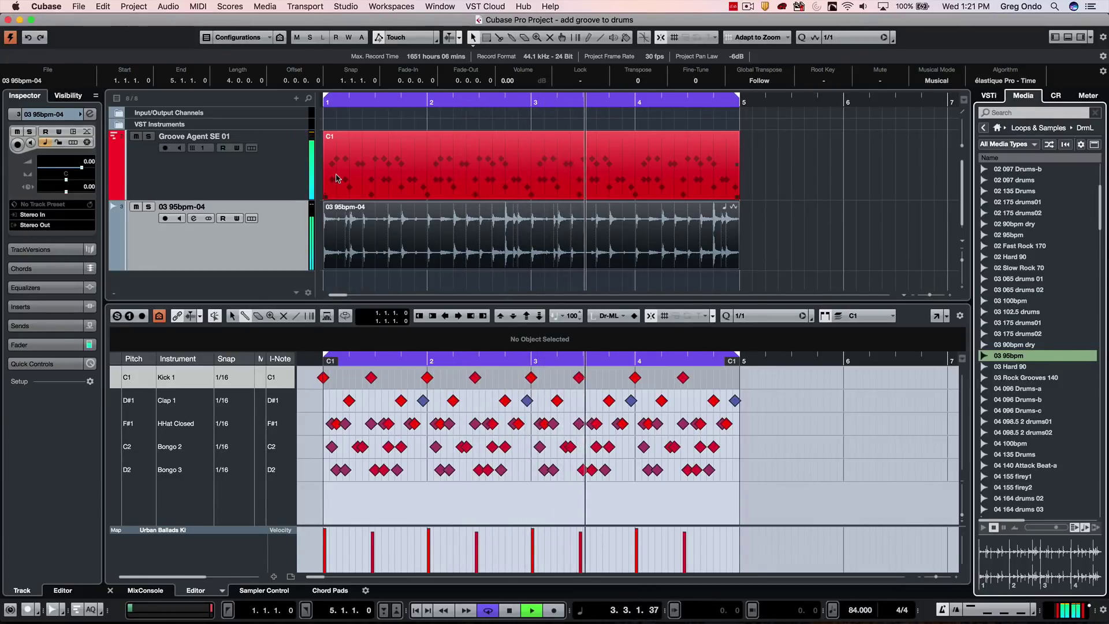
key("space")
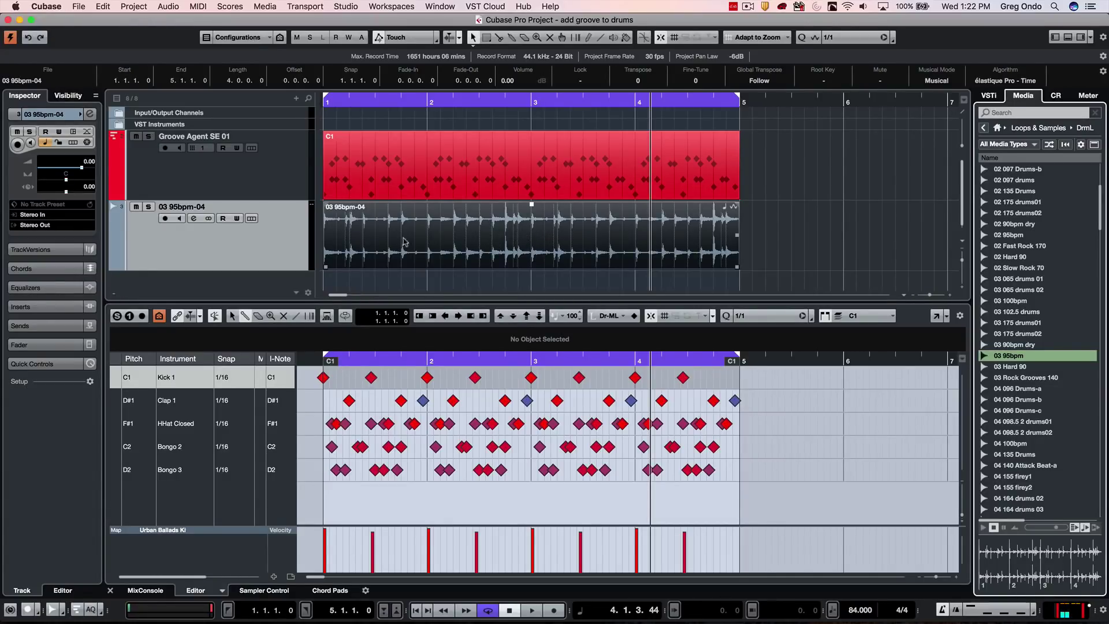
double_click(443, 225)
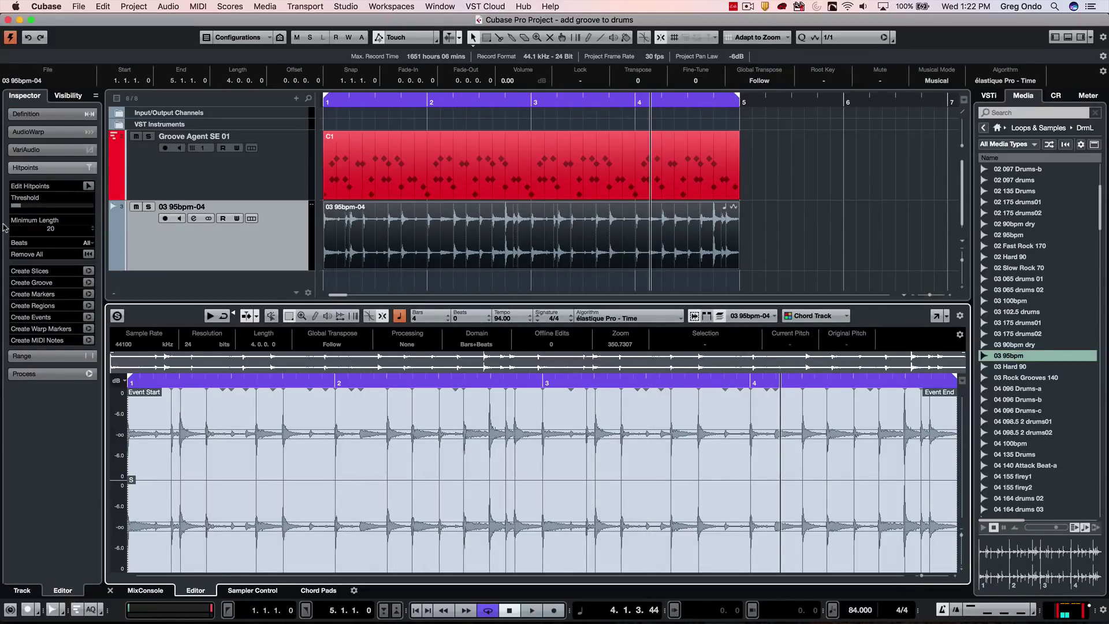
Enable hitpoint editing on 03 95bpm-04, adjust the threshold, and create a groove from its hitpoints.
left_click(88, 186)
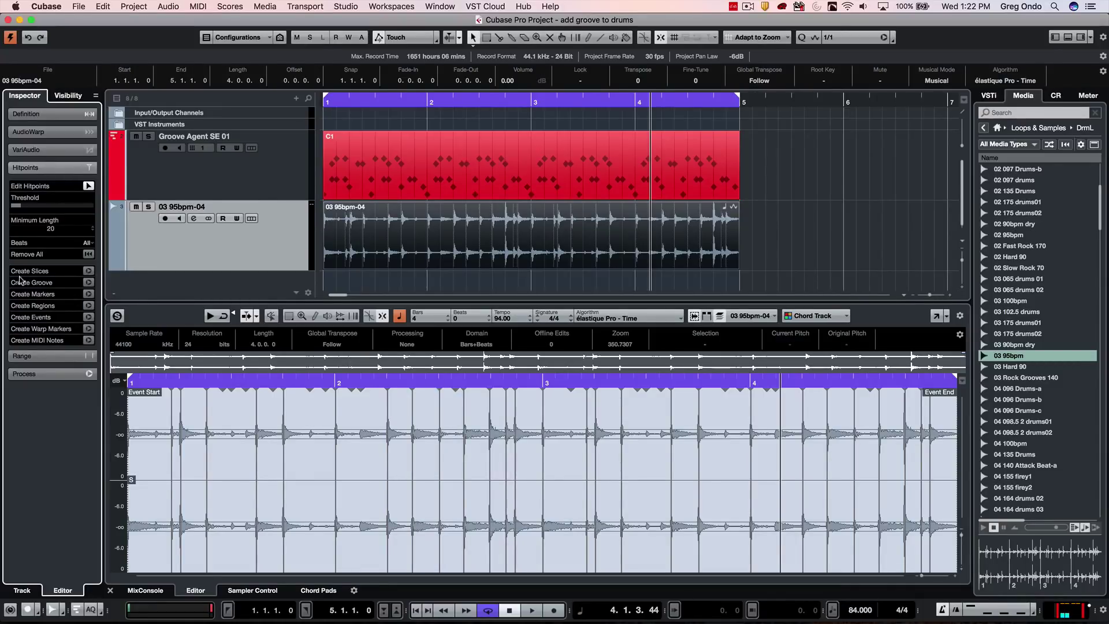
left_click_drag(16, 211, 12, 206)
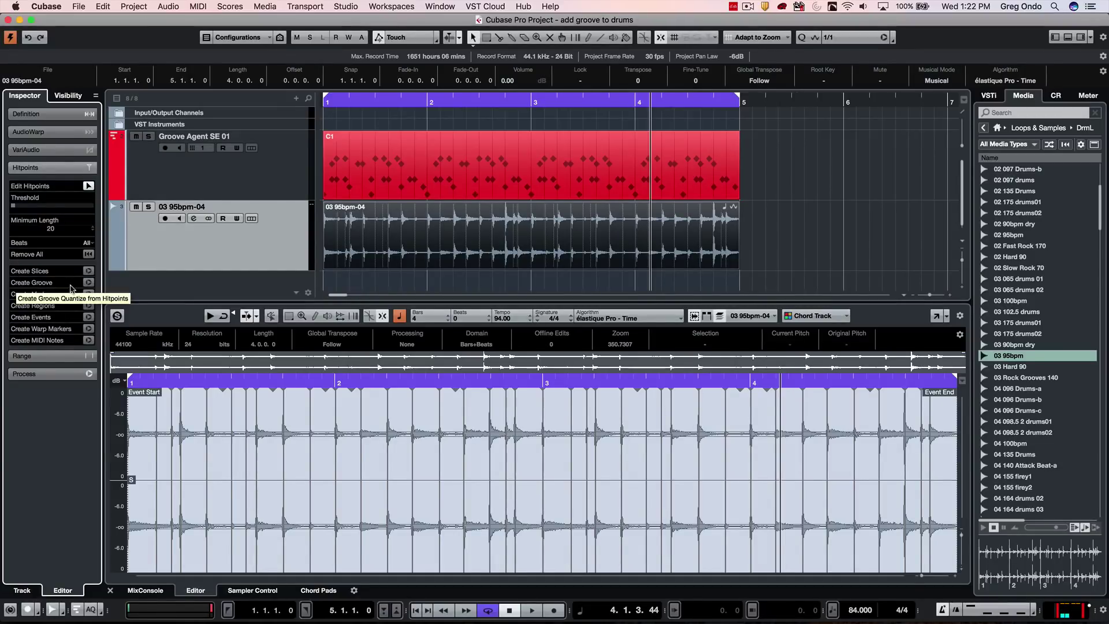
left_click(849, 39)
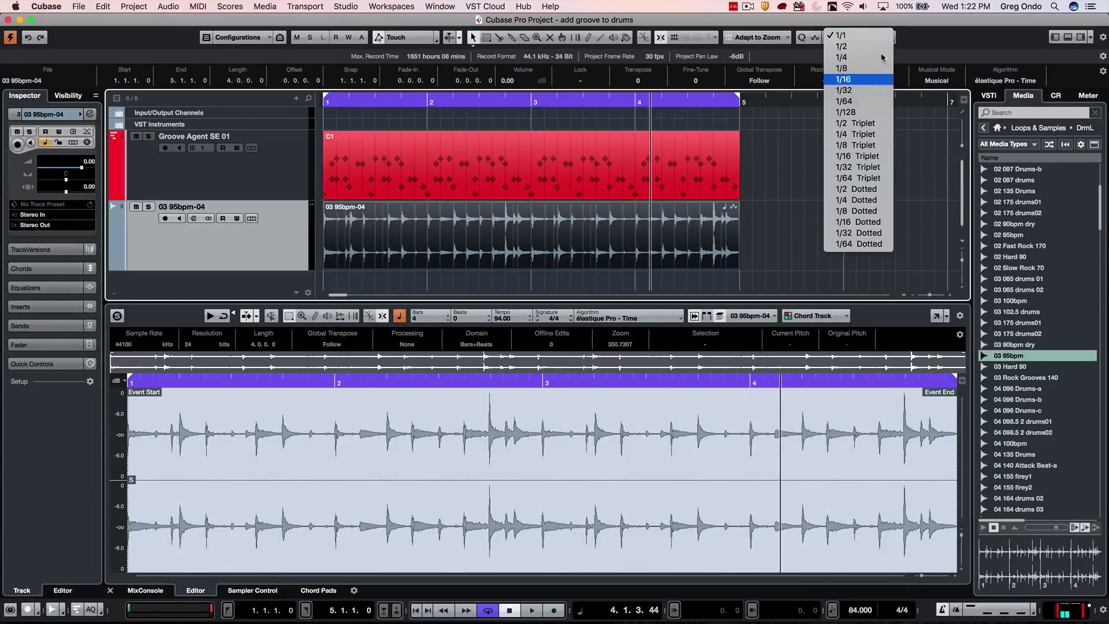
left_click(796, 119)
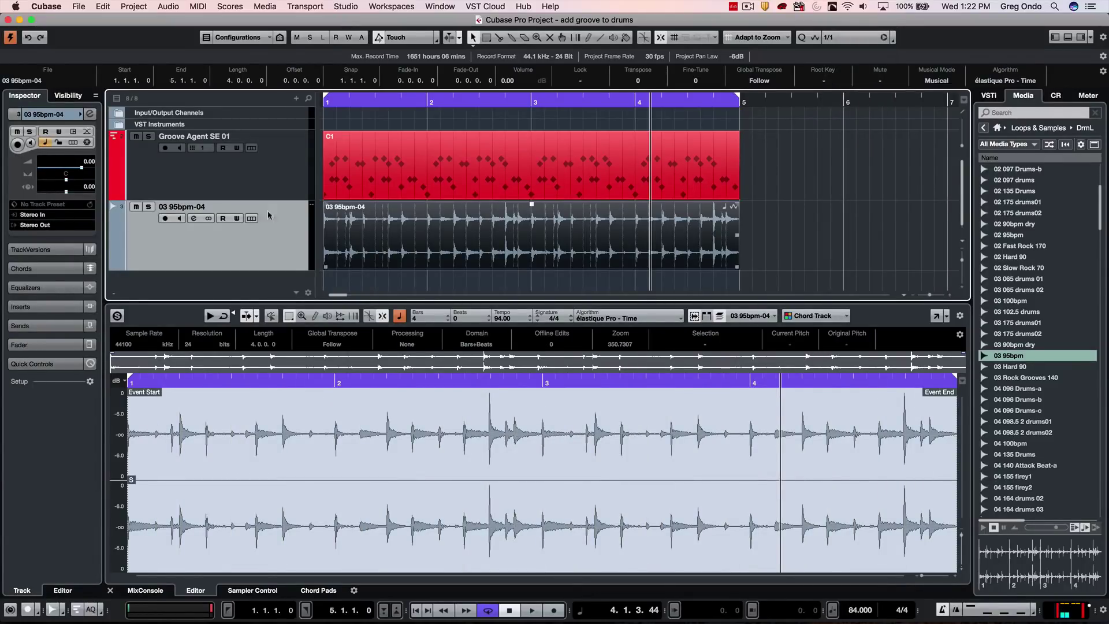
double_click(503, 239)
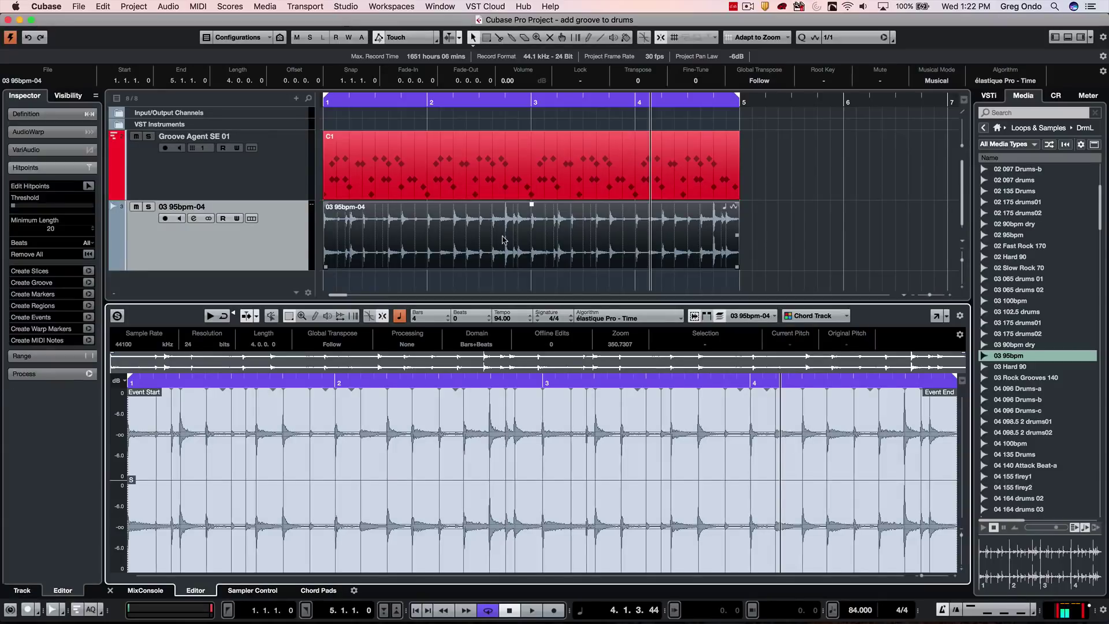
left_click(87, 283)
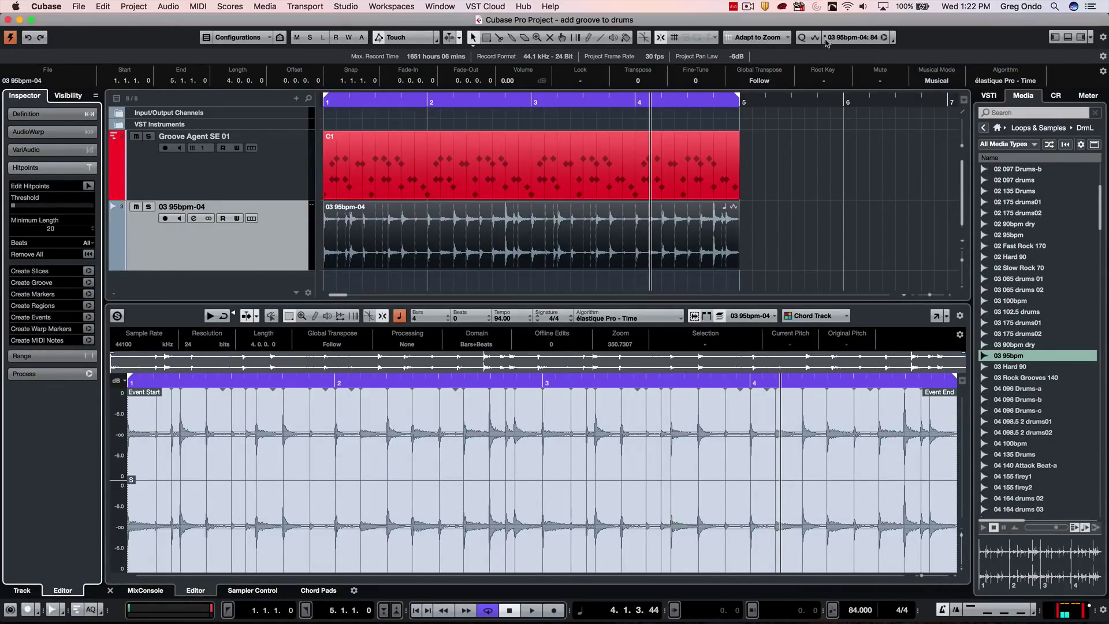
Choose the 03 95bpm-04 groove as the quantize preset and select the C1 drum part.
left_click(862, 38)
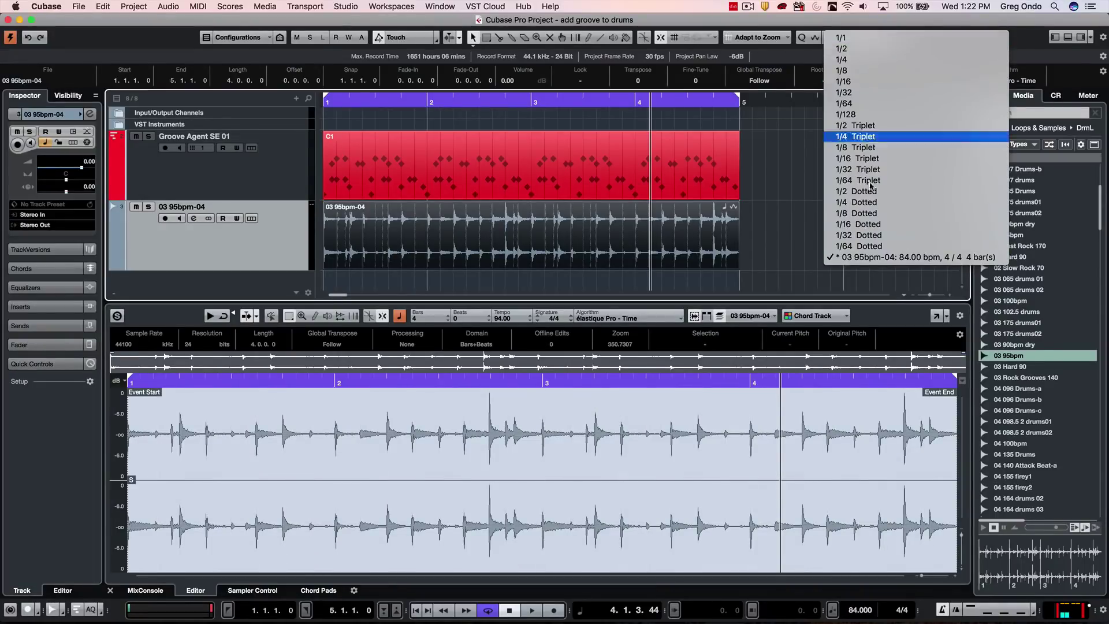
left_click(783, 193)
left_click(646, 176)
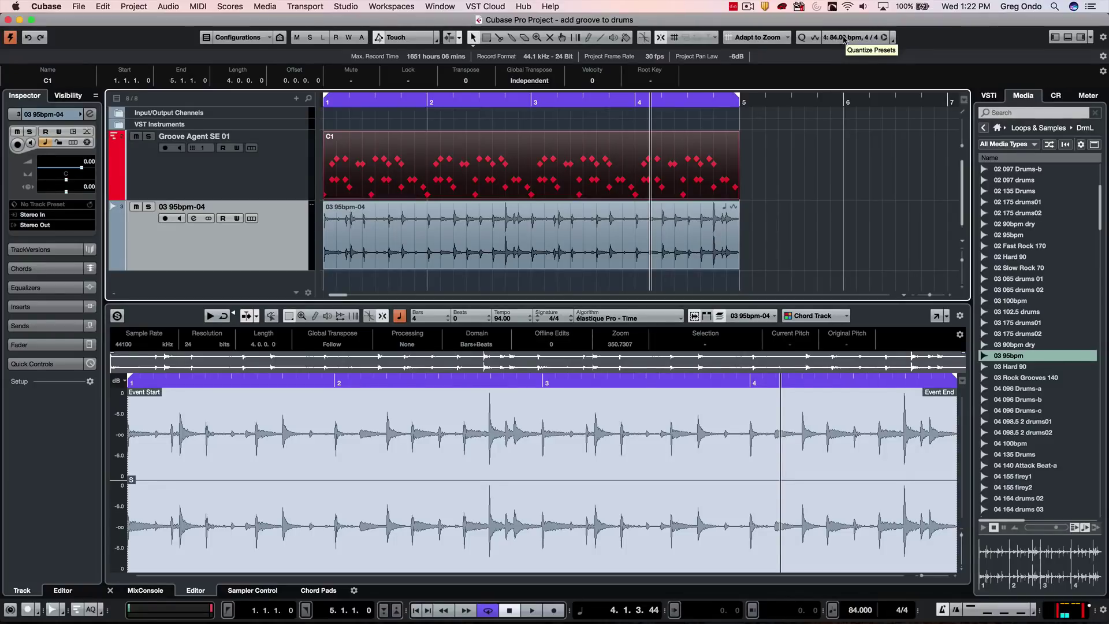
Quantize the C1 drum notes, then play from bar 1 to compare them with the 03 95bpm-04 loop.
key("q")
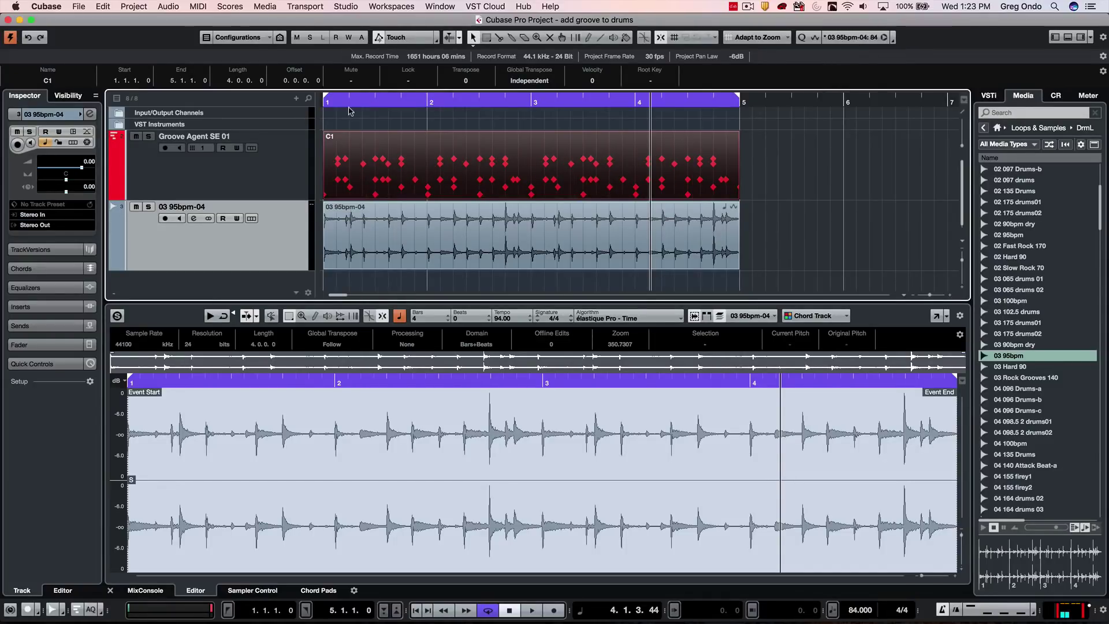
left_click(355, 102)
key("space")
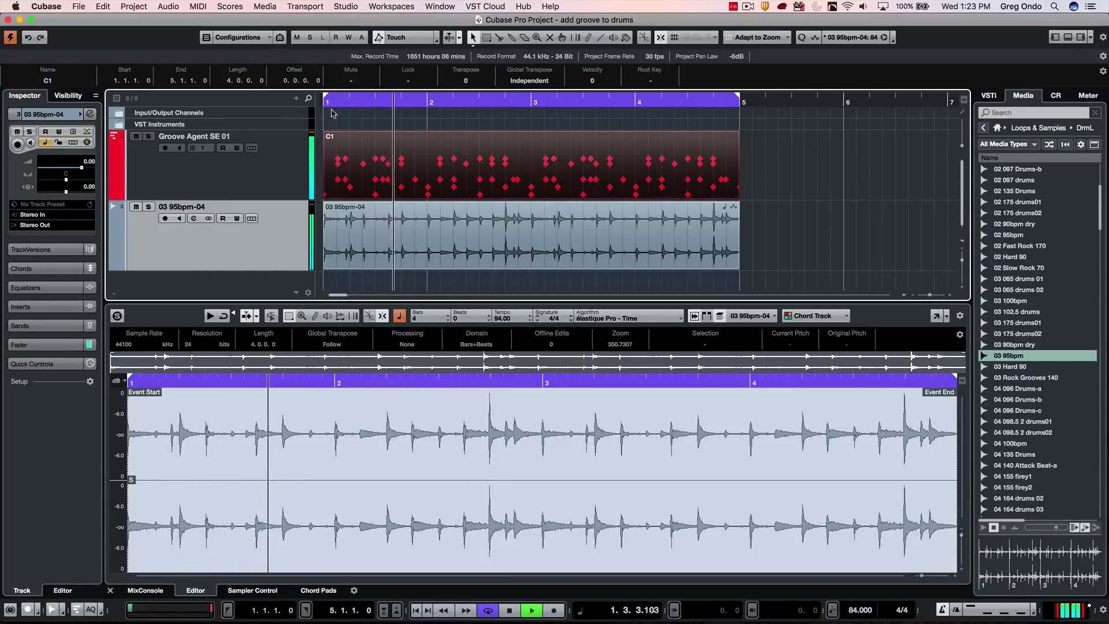
left_click(455, 246)
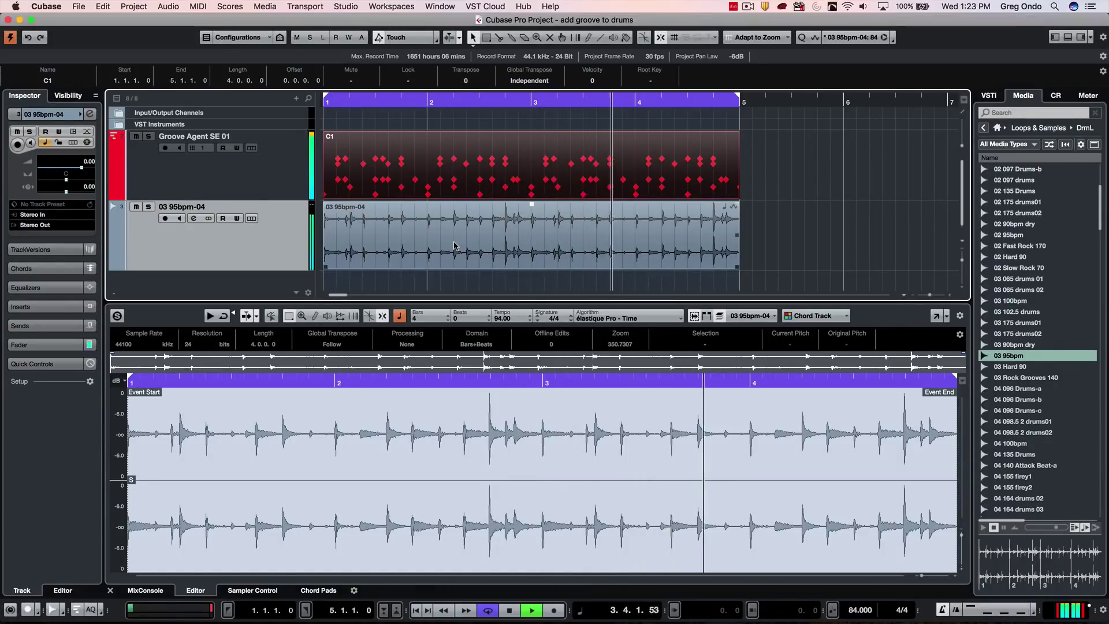
left_click(518, 197)
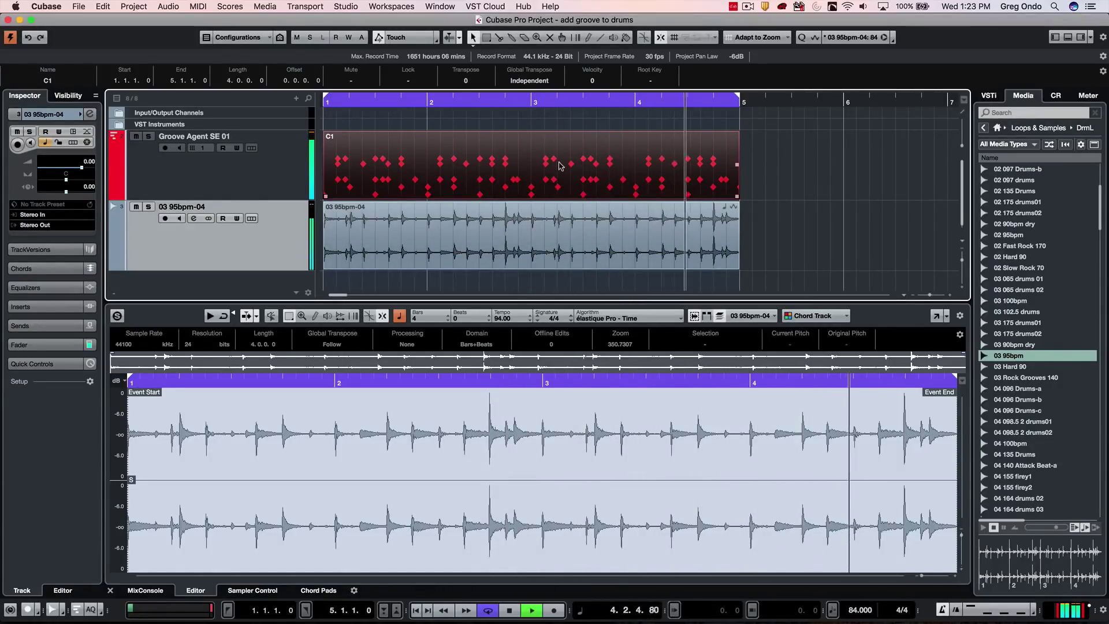
left_click(534, 229)
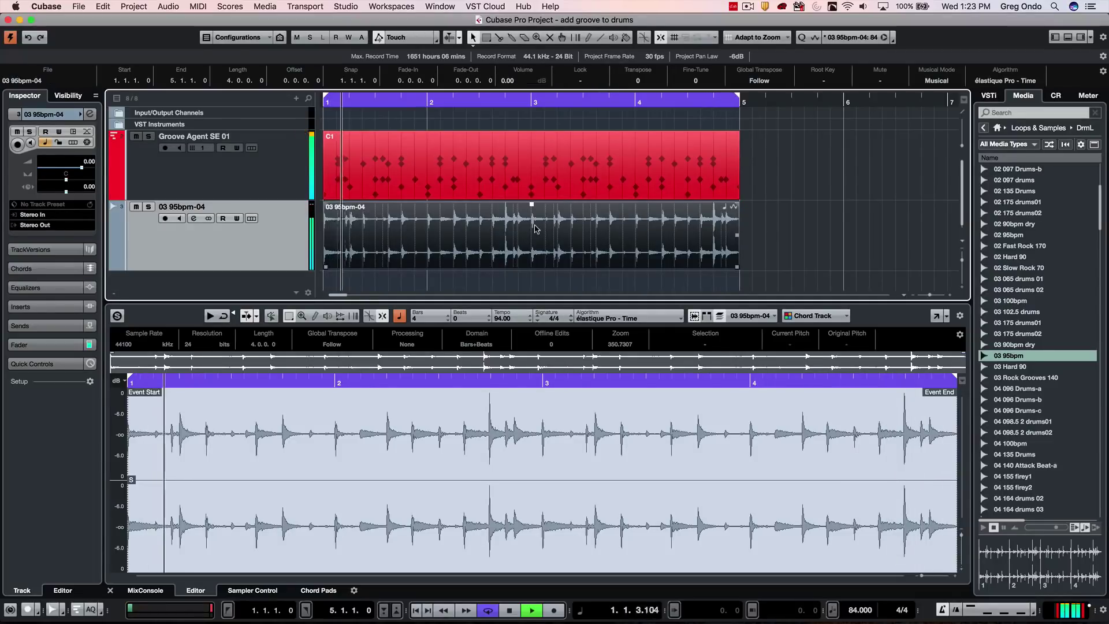
Stop playback and open the Quantize Panel with the C1 drum part selected.
key("space")
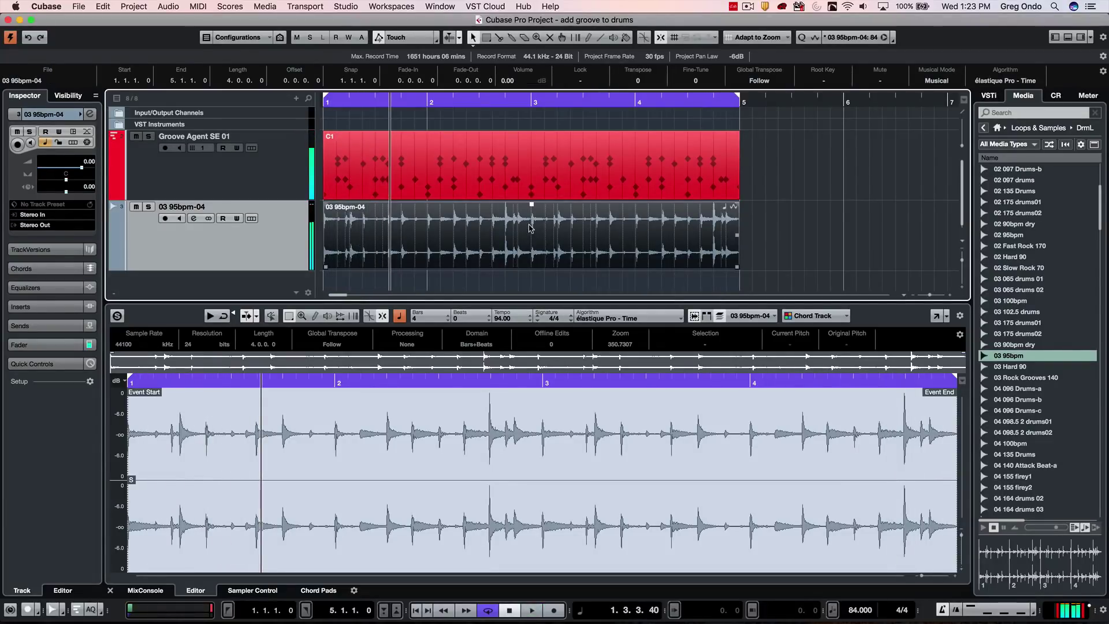
left_click(506, 140)
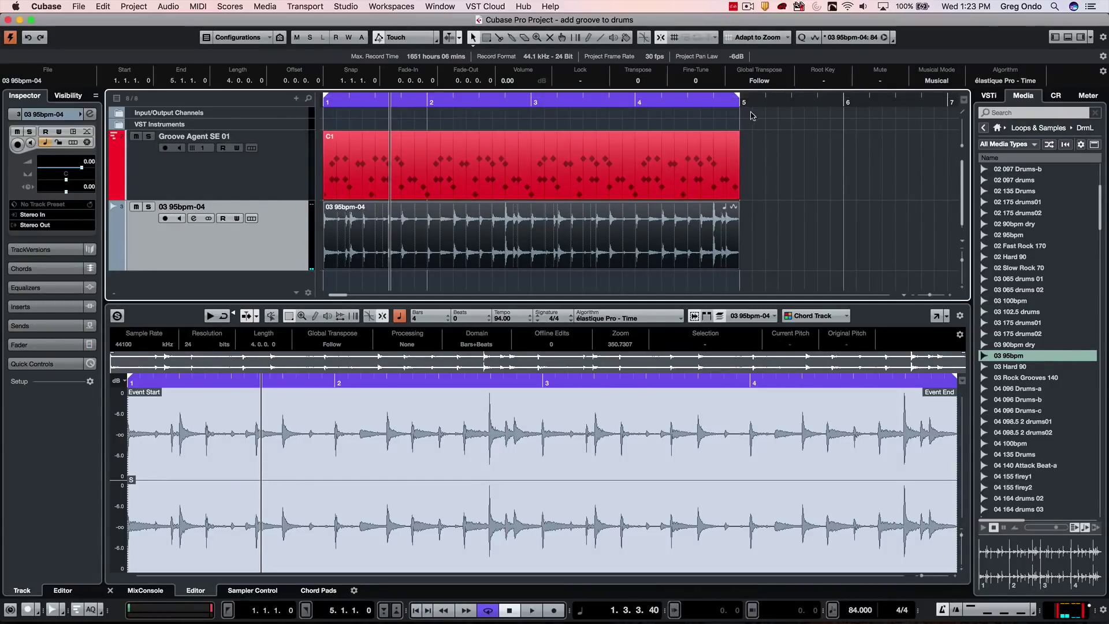
left_click(891, 37)
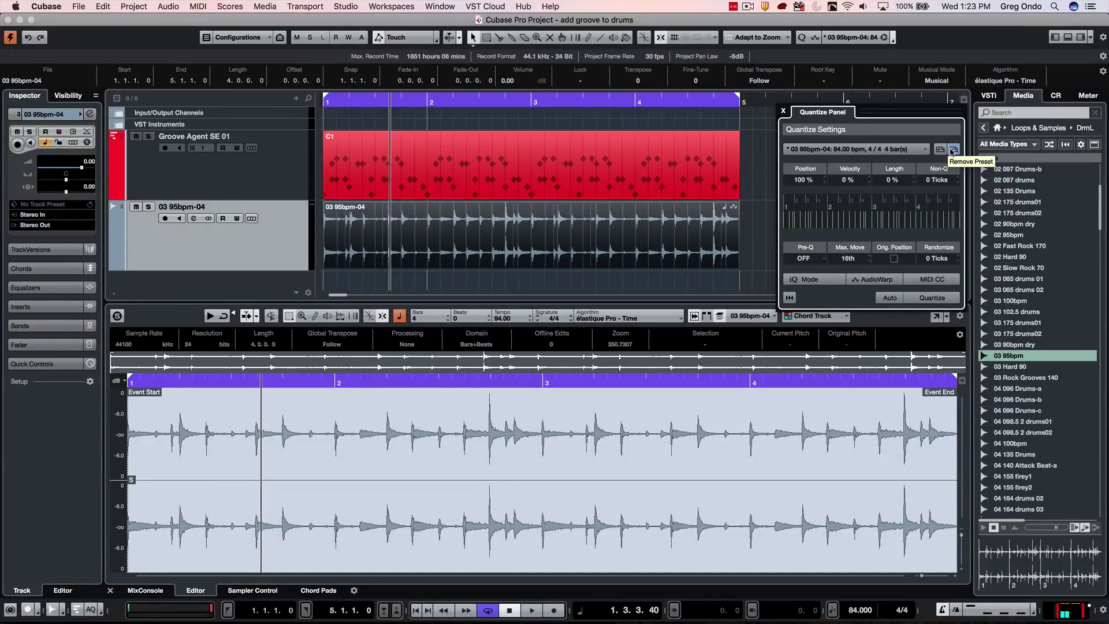
Make part C1 the quantize groove, then slice the 03 95bpm-04 loop at its hitpoints with musical mode off.
left_click(492, 161)
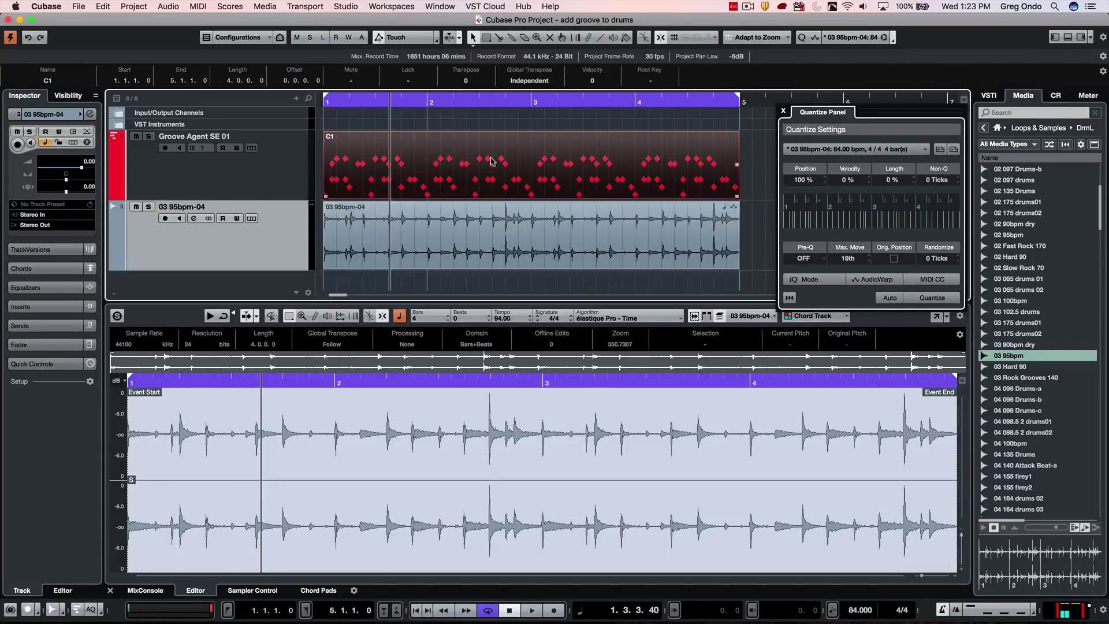
left_click_drag(492, 155, 865, 215)
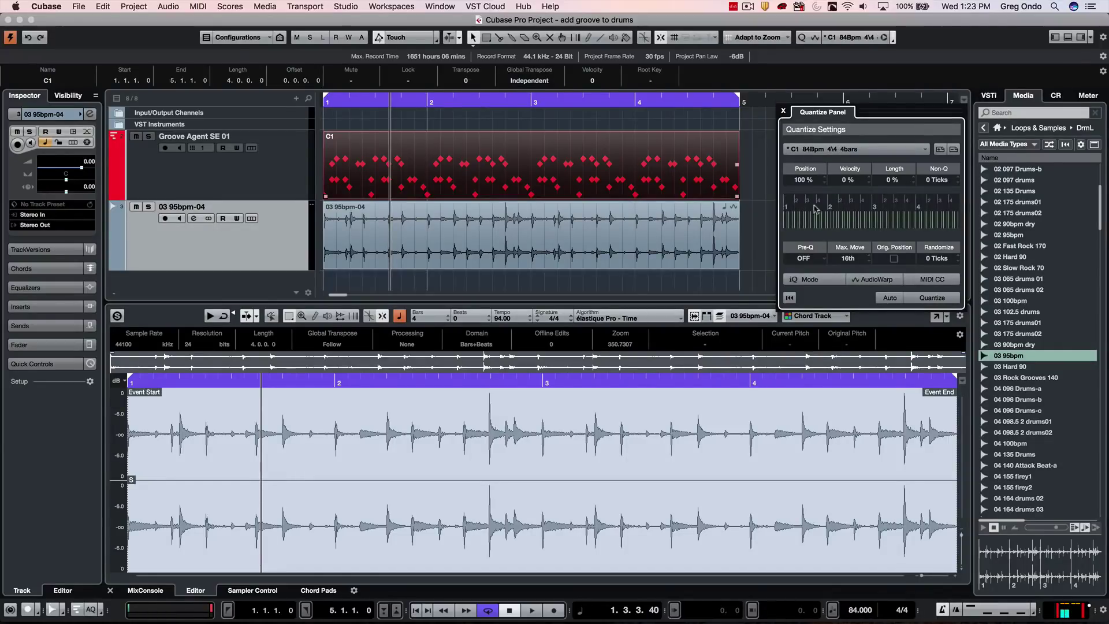
left_click(525, 244)
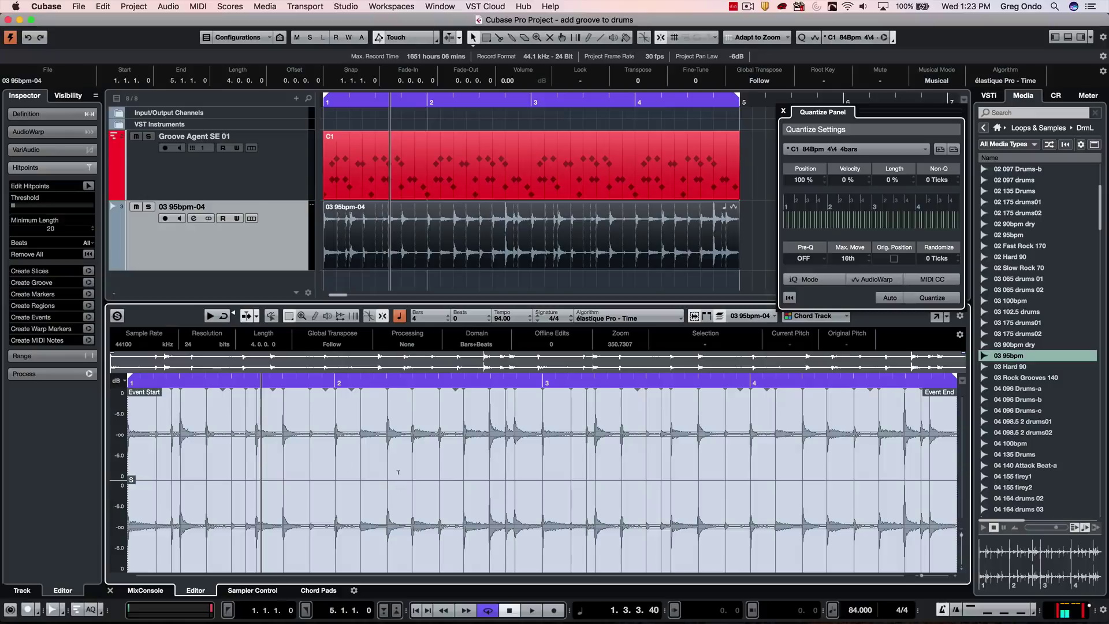
left_click(87, 270)
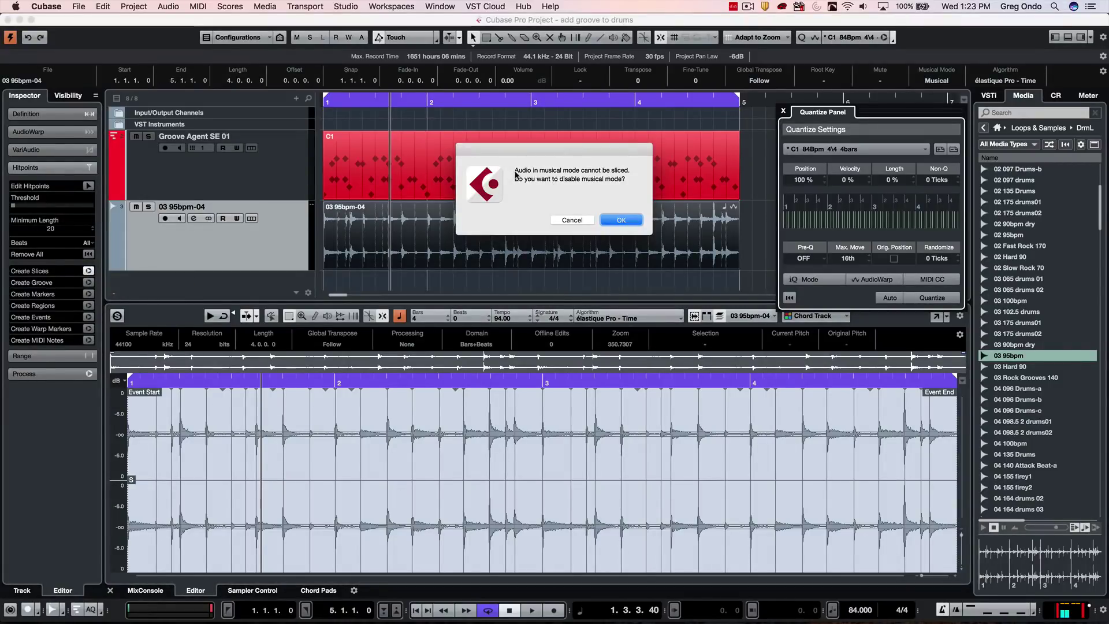
left_click(617, 217)
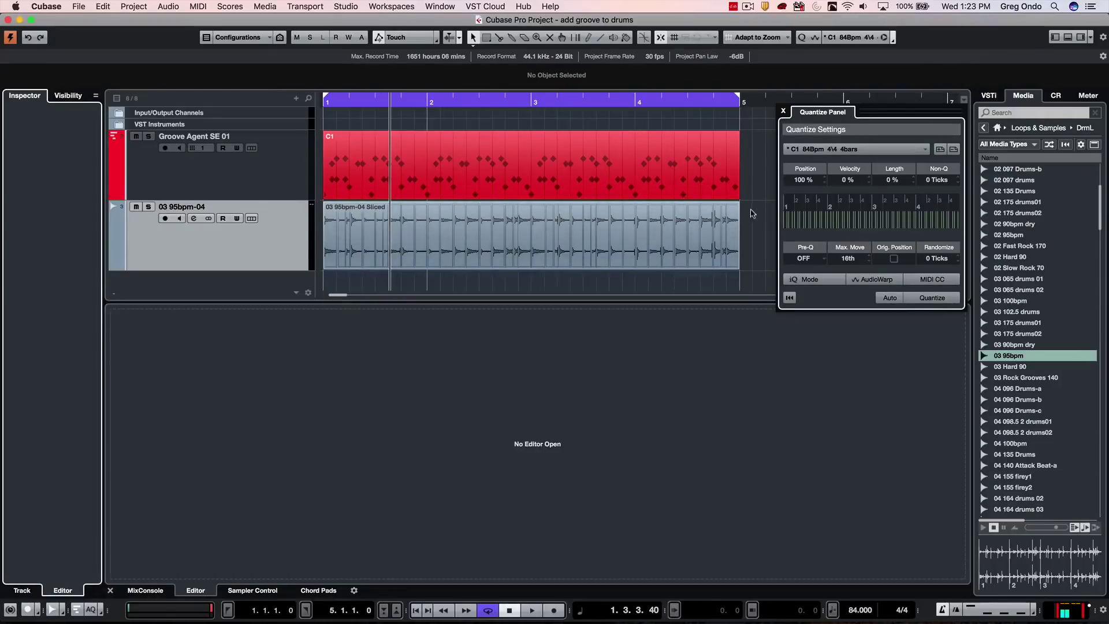
left_click_drag(754, 223, 370, 246)
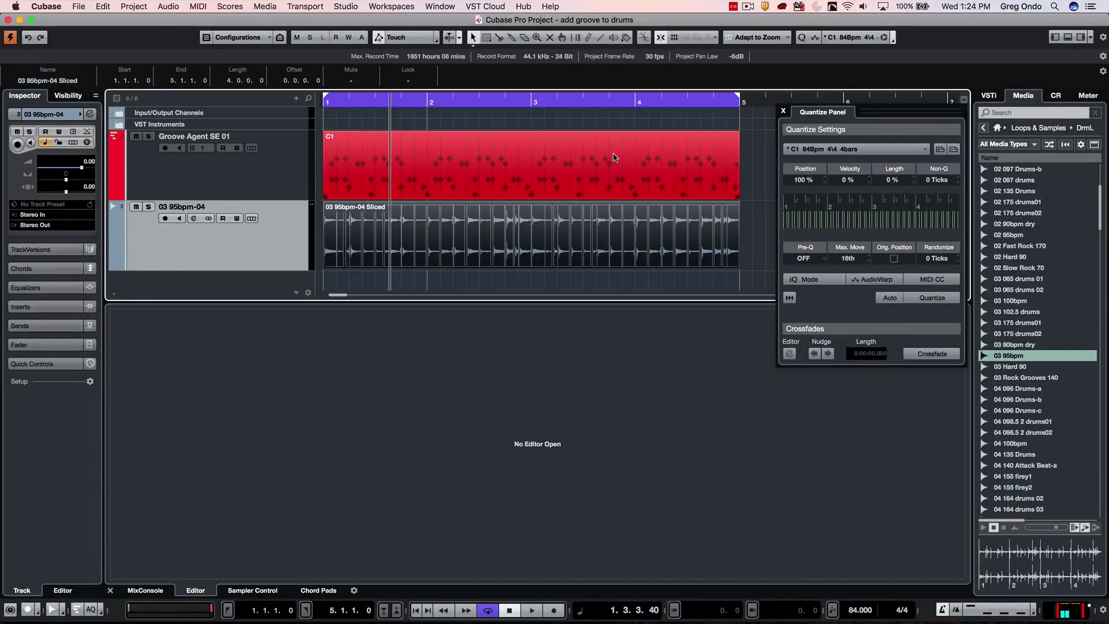
left_click_drag(362, 104, 277, 97)
key("space")
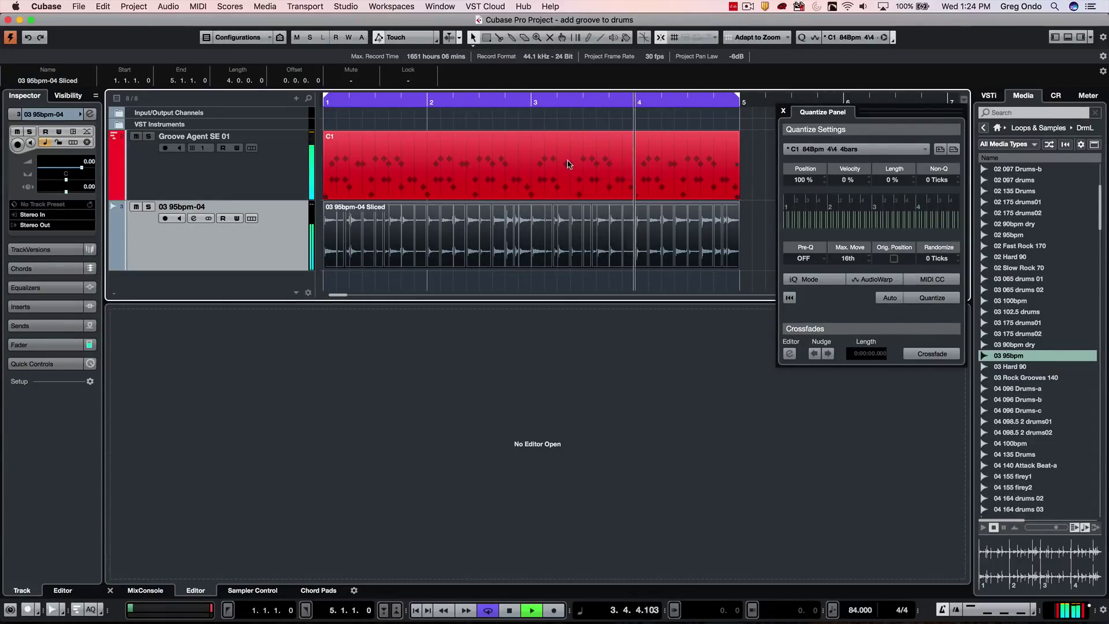
key("space")
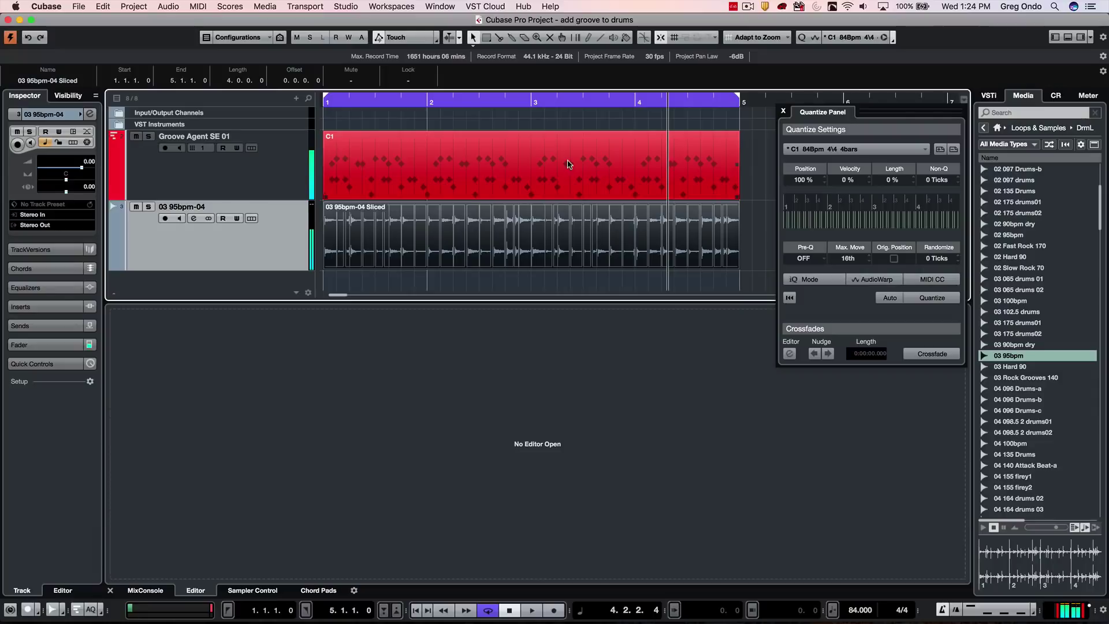